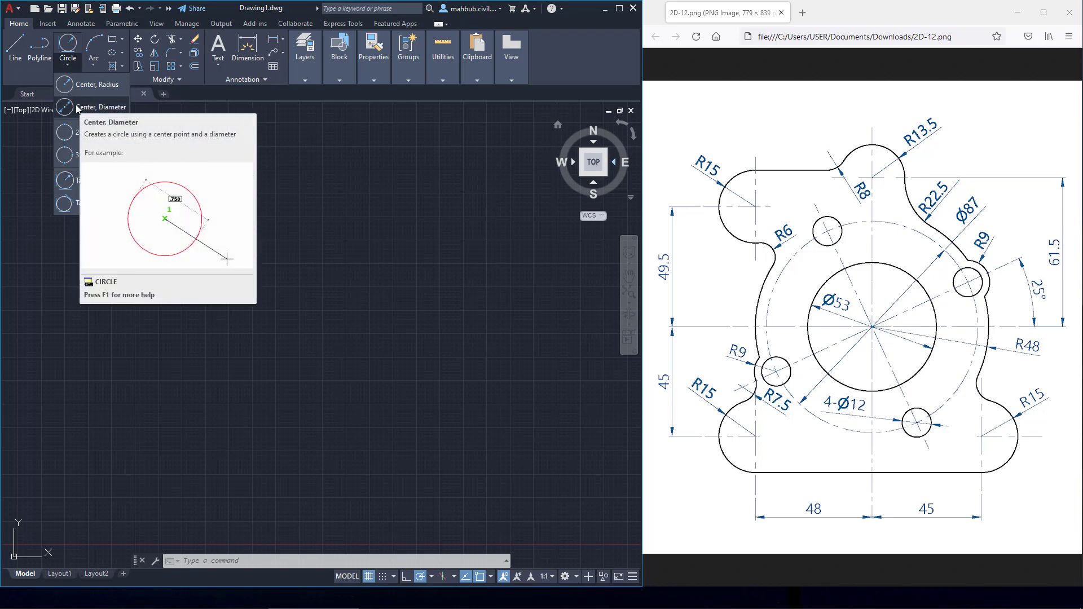
Draw a circle of diameter 53 in the empty drawing area as the plate's central bore
{"action": "left_click", "coordinate": [77, 108]}
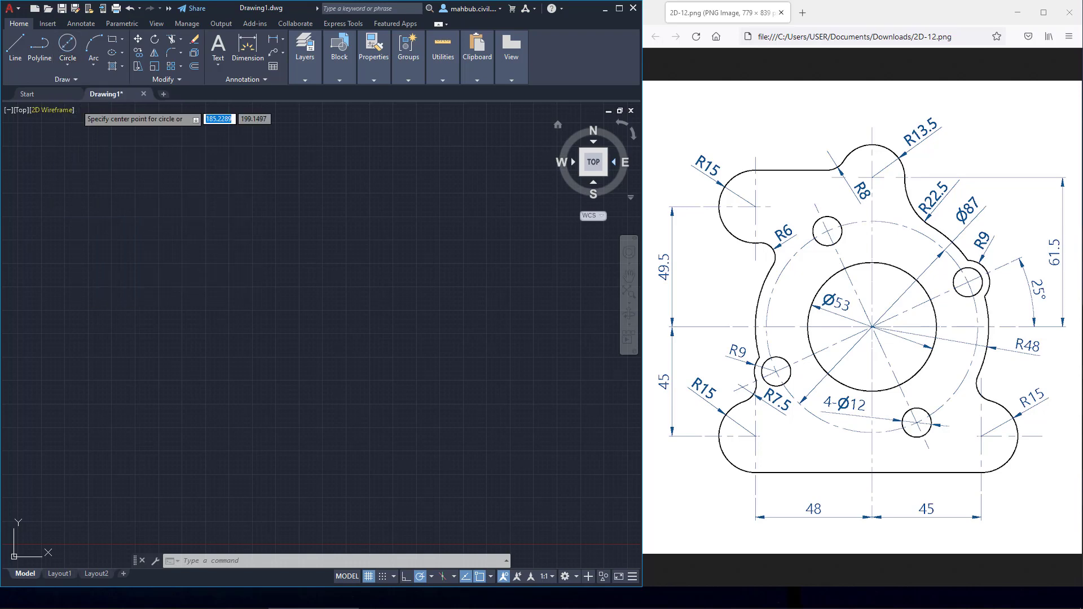
{"action": "left_click", "coordinate": [272, 273]}
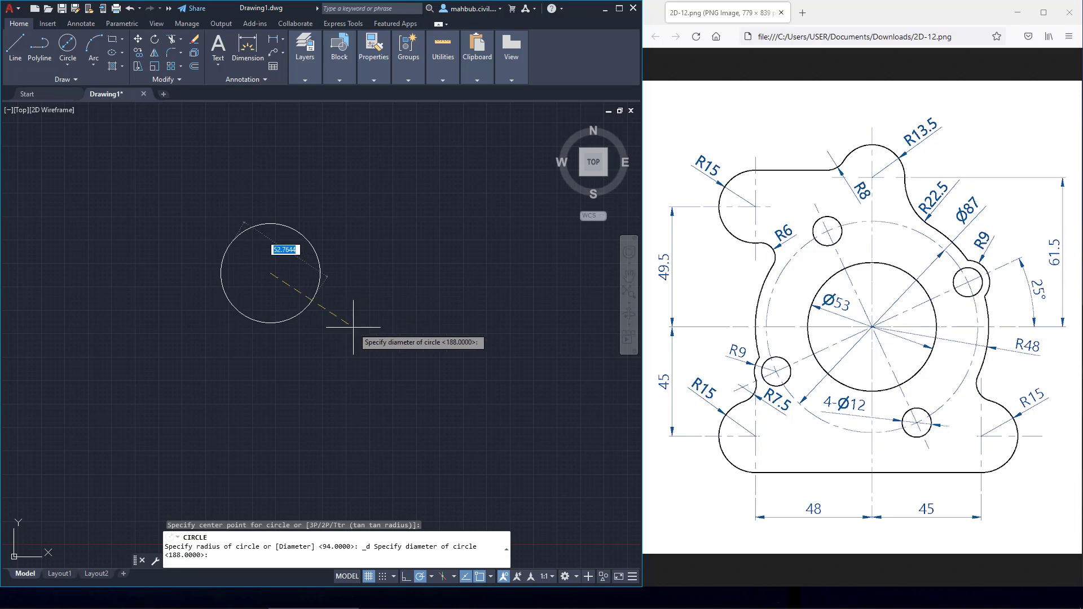
{"action": "type", "text": "53"}
{"action": "key", "text": "Return"}
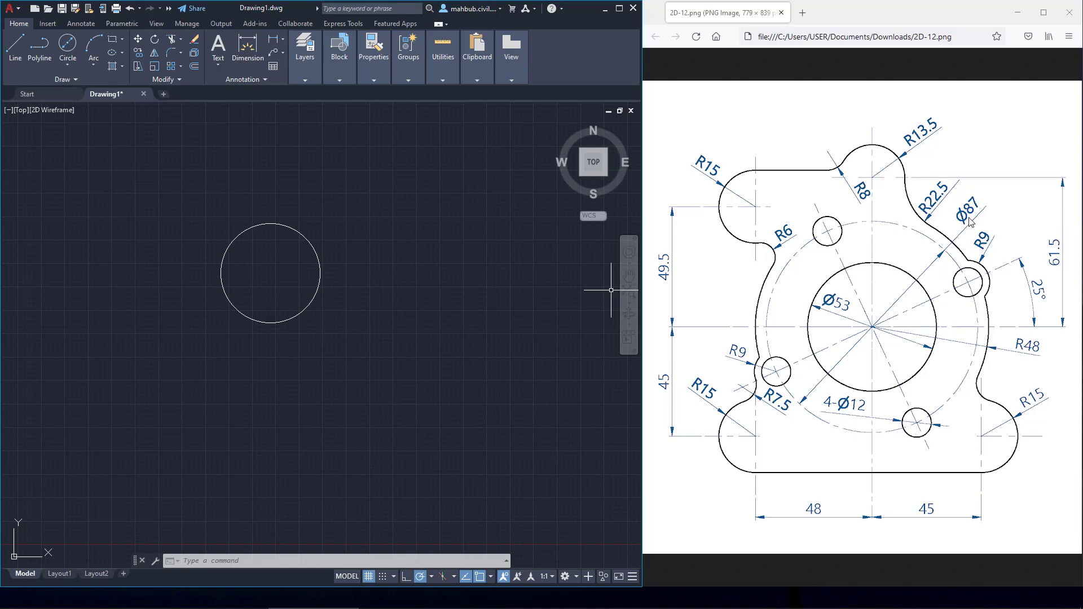
Draw a concentric circle of diameter 87 around the central bore as the hole pitch circle
{"action": "left_click", "coordinate": [67, 44]}
{"action": "left_click", "coordinate": [271, 273]}
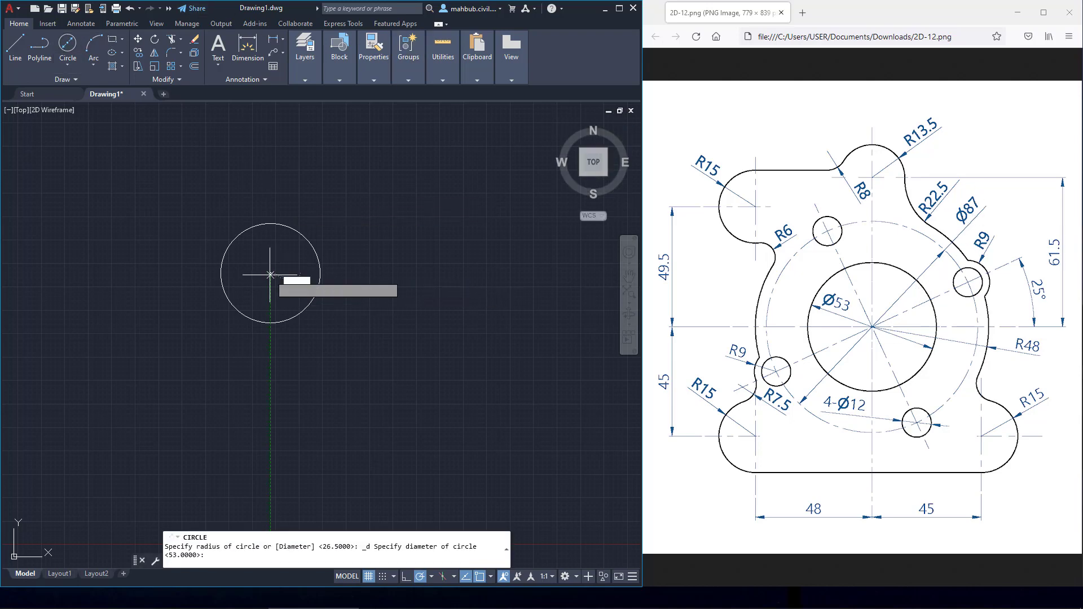
{"action": "type", "text": "87"}
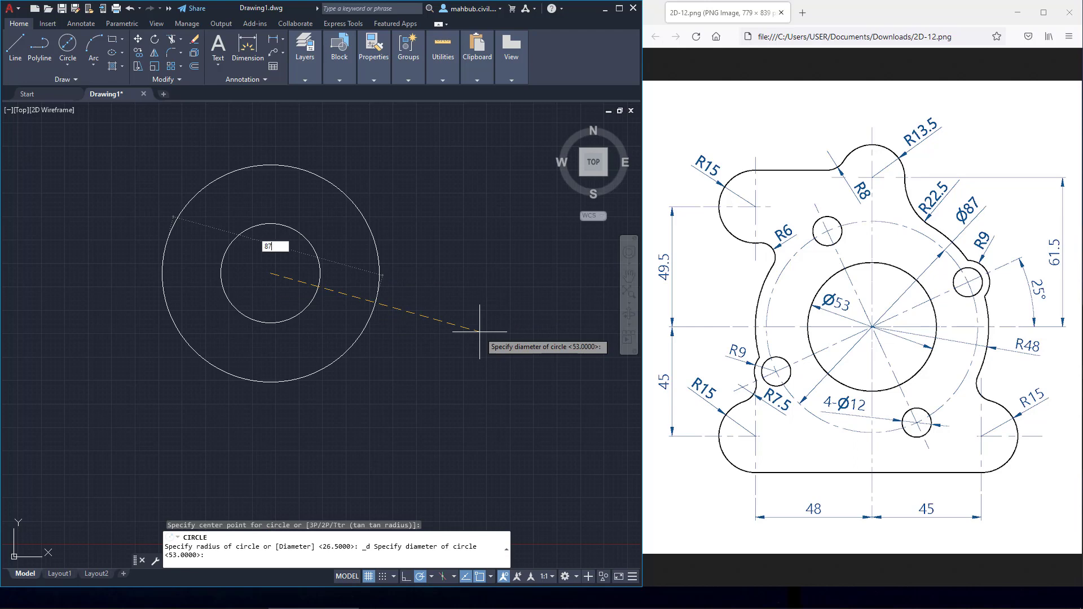
{"action": "key", "text": "Return"}
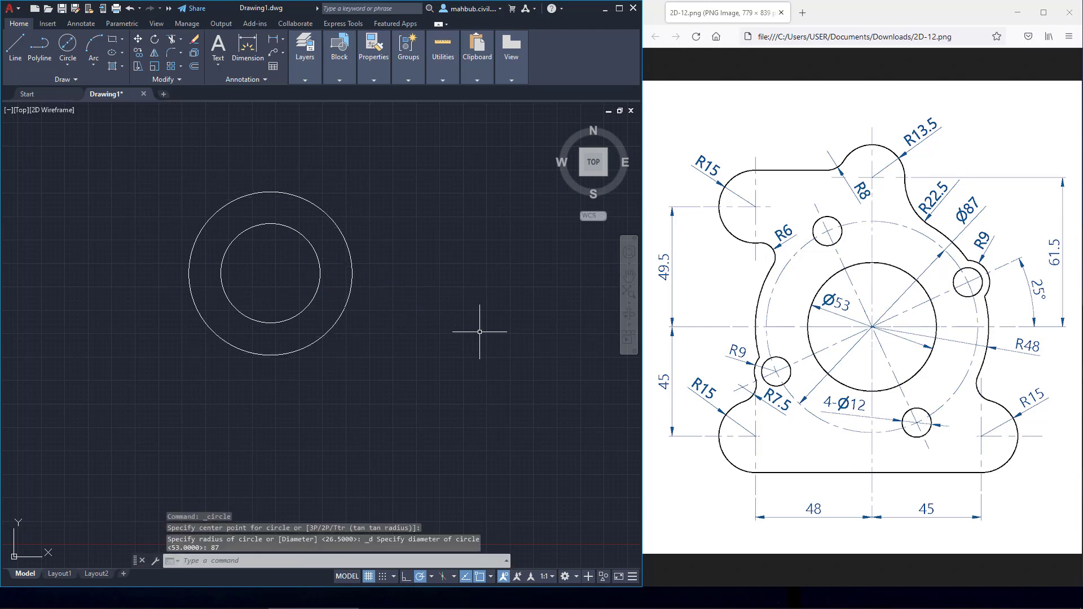
Draw a construction ray from the centre of the circles at an angle of 25 degrees
{"action": "scroll", "coordinate": [271, 283], "scroll_direction": "up", "scroll_amount": 2}
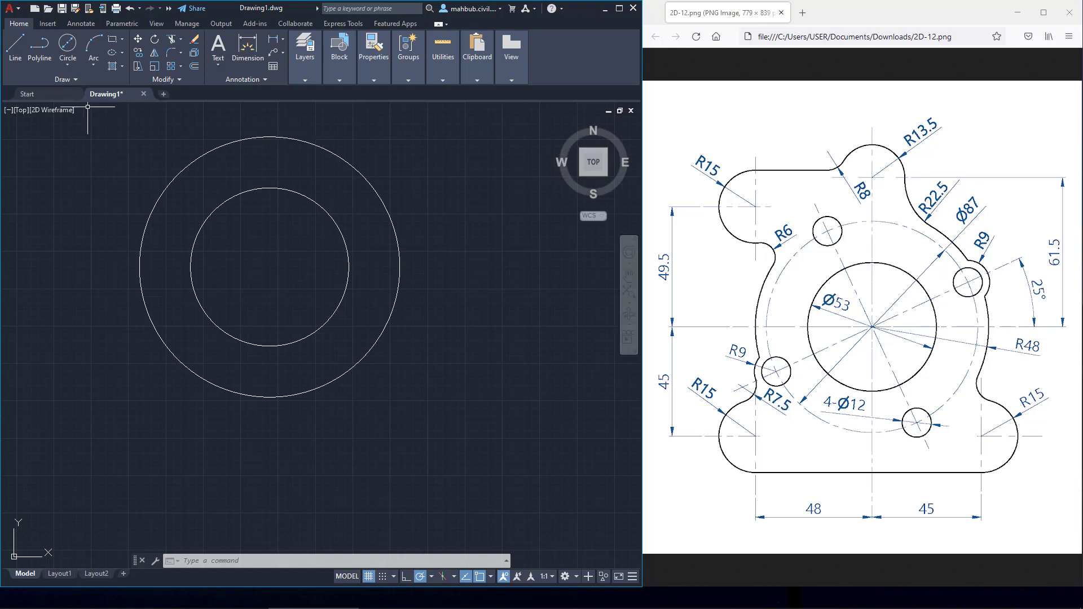
{"action": "left_click", "coordinate": [72, 80]}
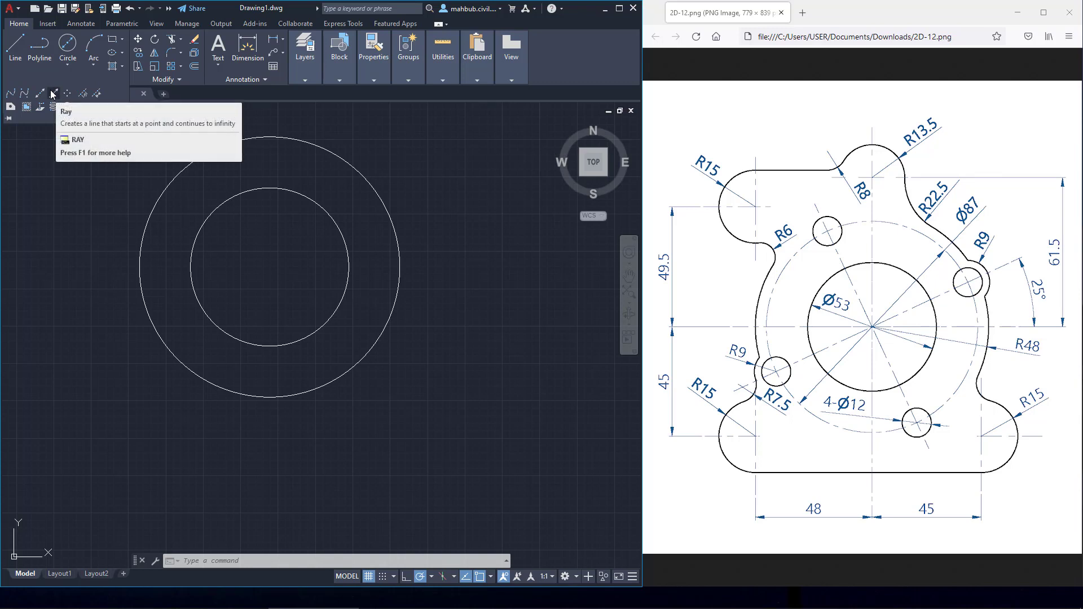
{"action": "left_click", "coordinate": [51, 94]}
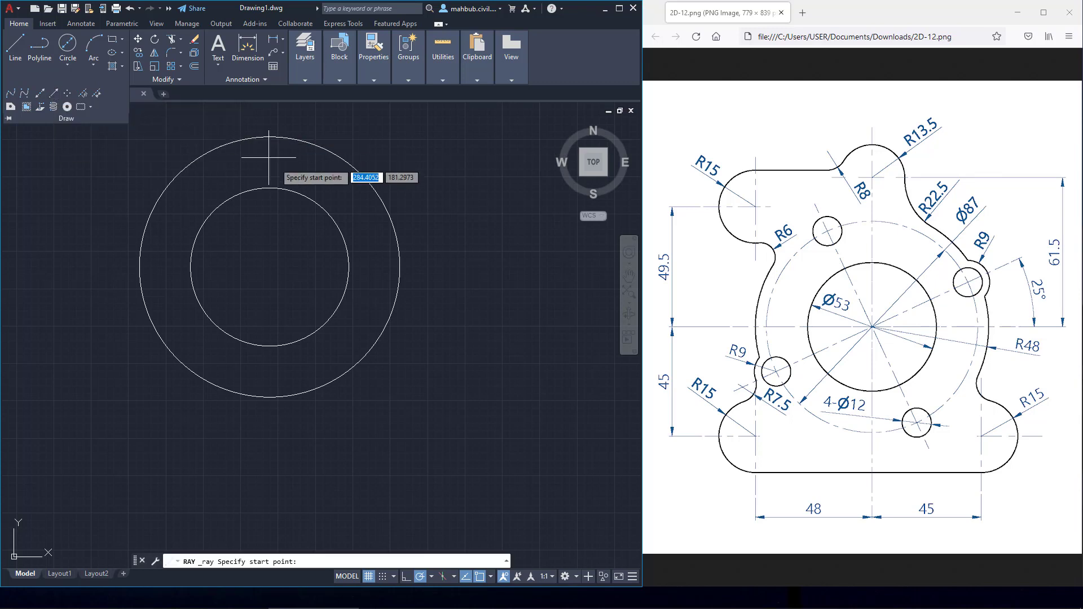
{"action": "left_click", "coordinate": [270, 267]}
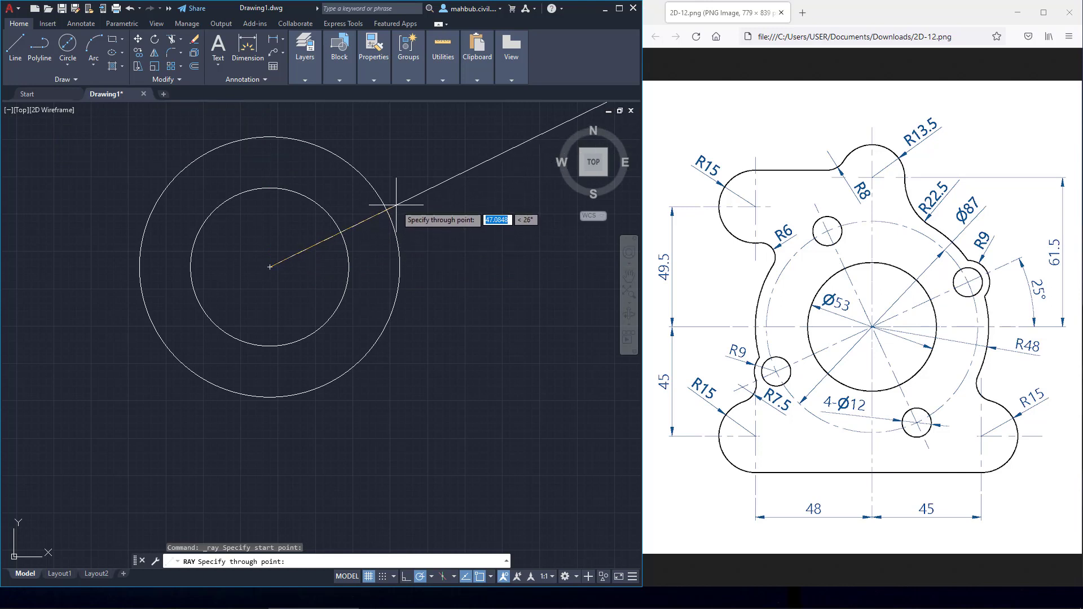
{"action": "key", "text": "F8"}
{"action": "type", "text": "<"}
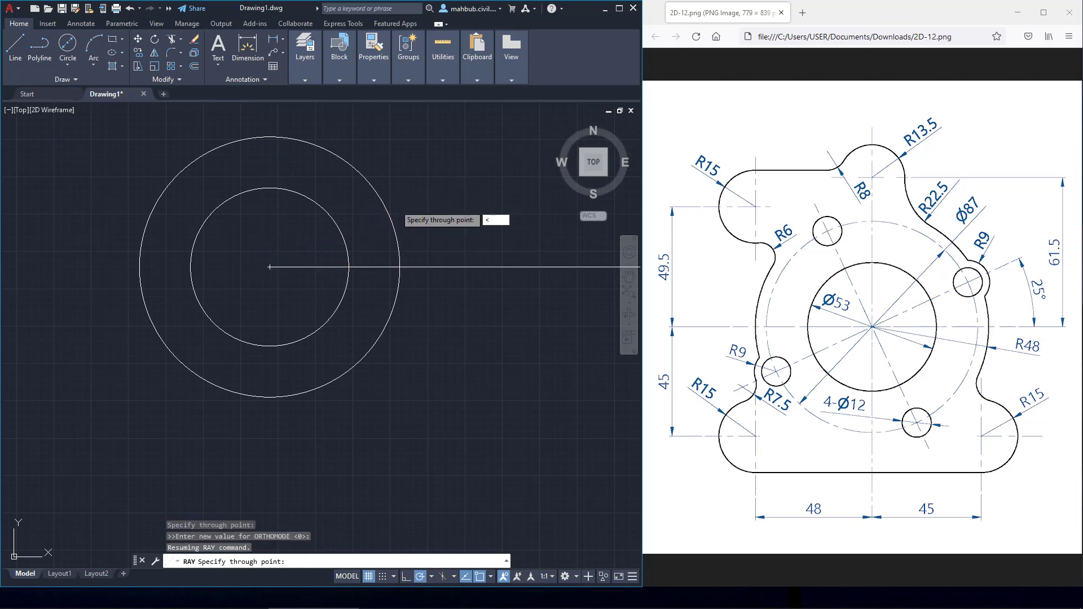
{"action": "type", "text": "25"}
{"action": "key", "text": "Return"}
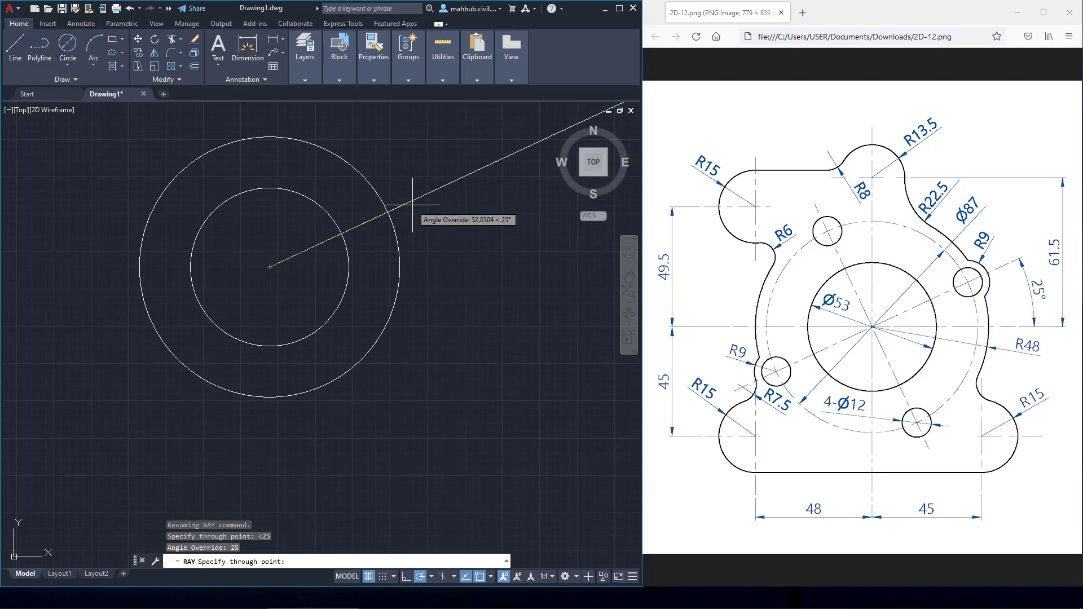
{"action": "left_click", "coordinate": [435, 252]}
{"action": "key", "text": "Return"}
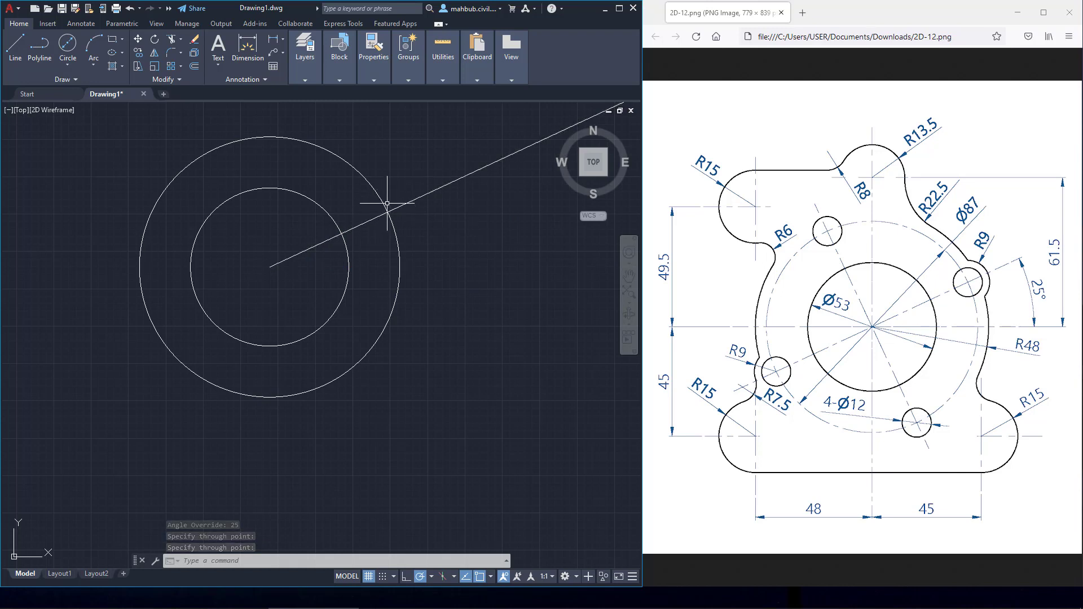
Draw a circle of diameter 12 where the ray crosses the pitch circle, and erase the ray
{"action": "left_click", "coordinate": [67, 65]}
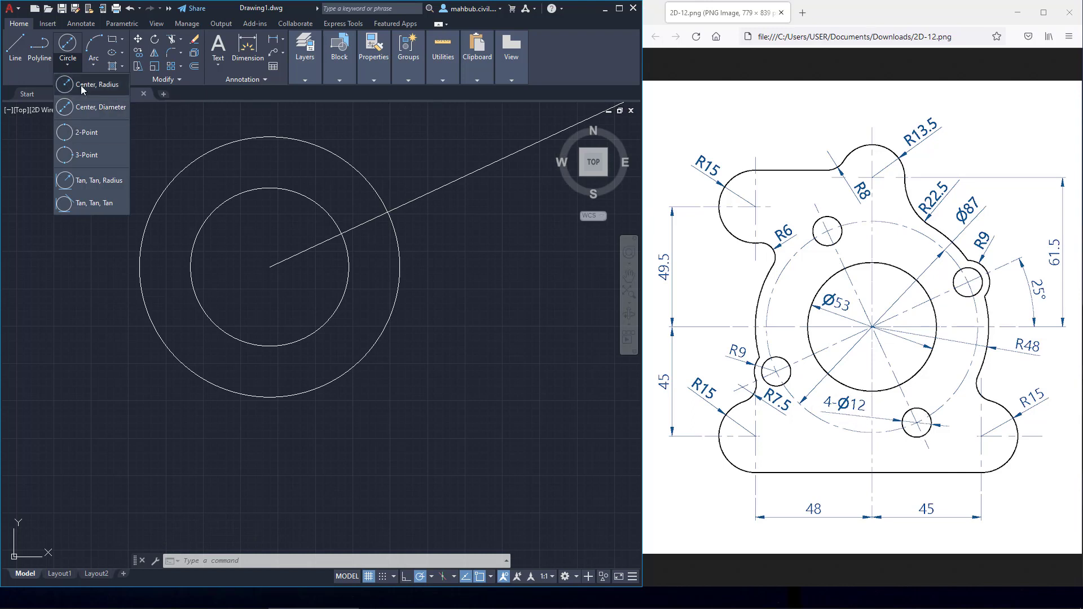
{"action": "left_click", "coordinate": [83, 107]}
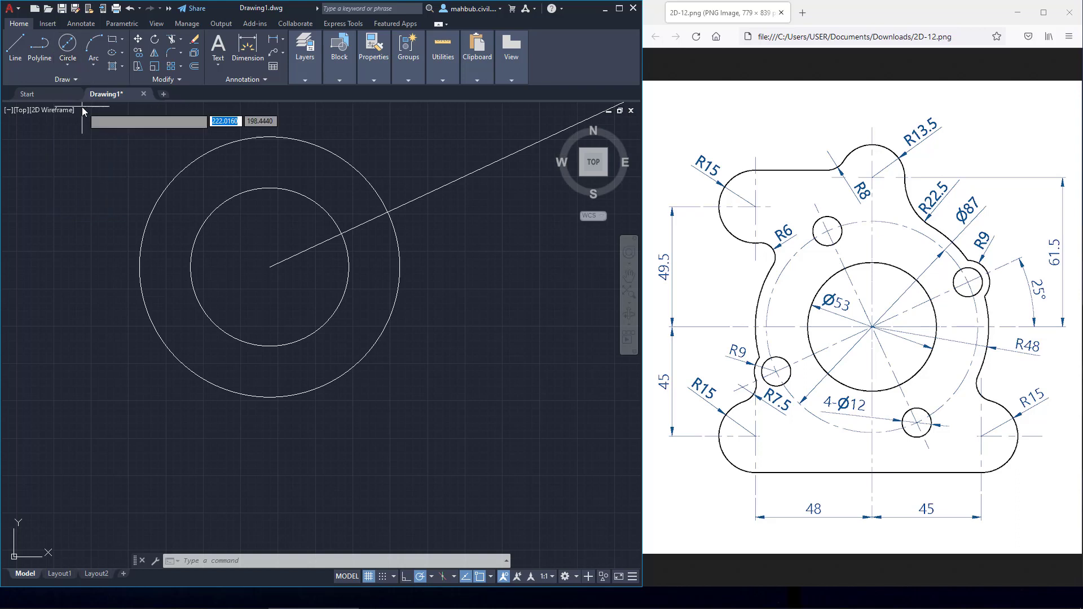
{"action": "left_click", "coordinate": [389, 212]}
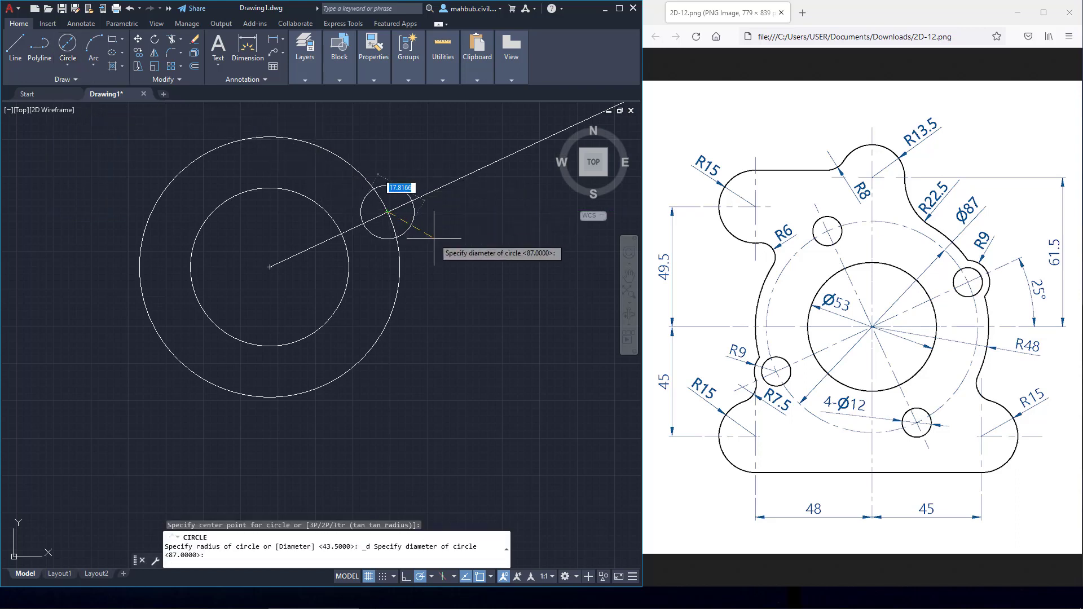
{"action": "type", "text": "12"}
{"action": "key", "text": "Return"}
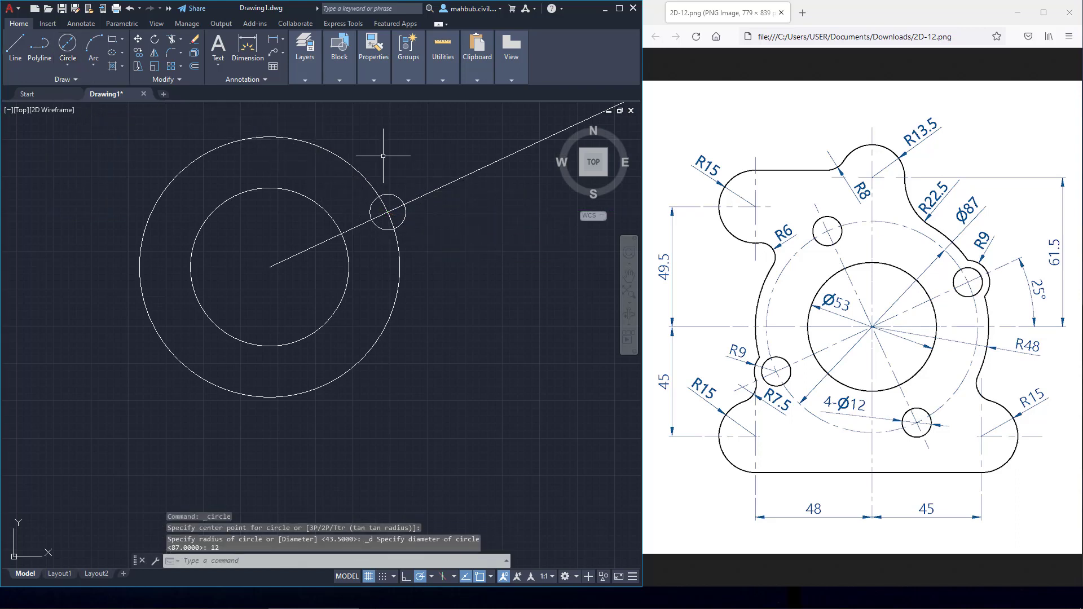
{"action": "left_click", "coordinate": [428, 194]}
{"action": "key", "text": "Delete"}
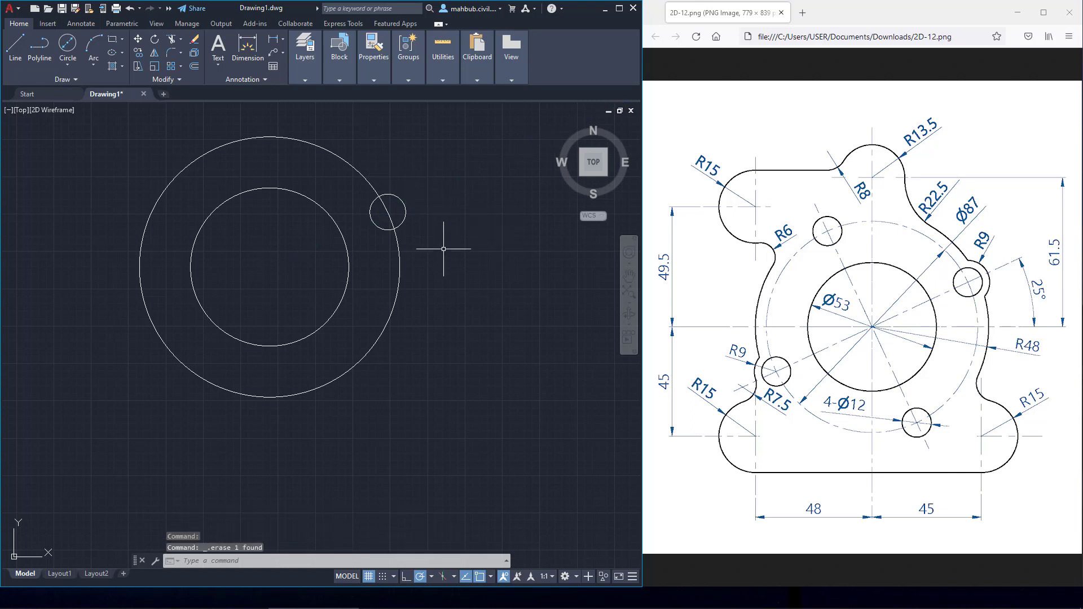
Polar-array the diameter 12 hole around the bore's centre with 4 items over 360 degrees
{"action": "left_click", "coordinate": [403, 199]}
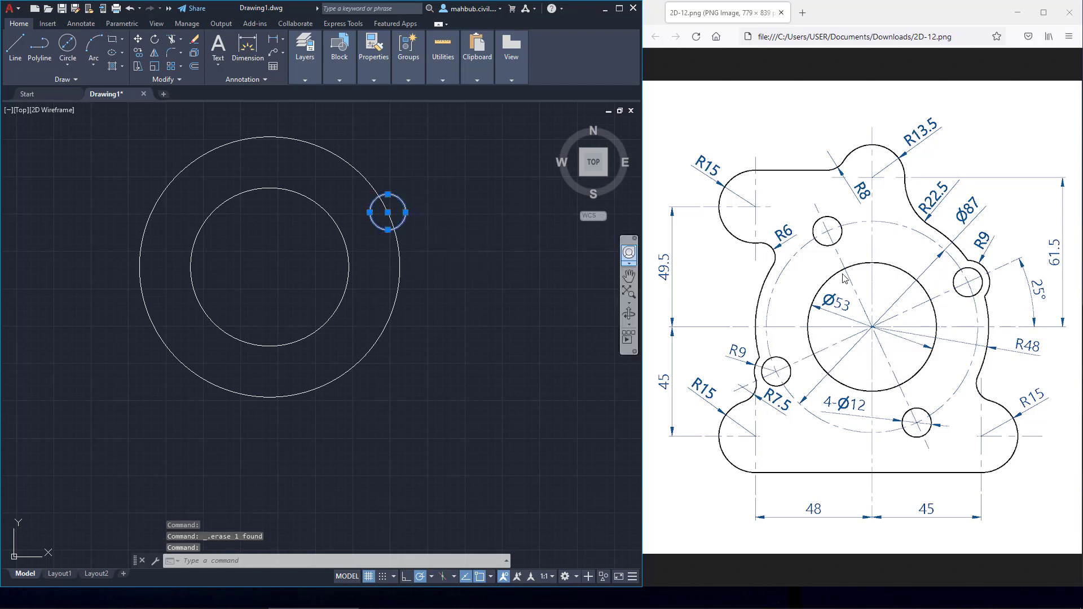
{"action": "left_click", "coordinate": [181, 67]}
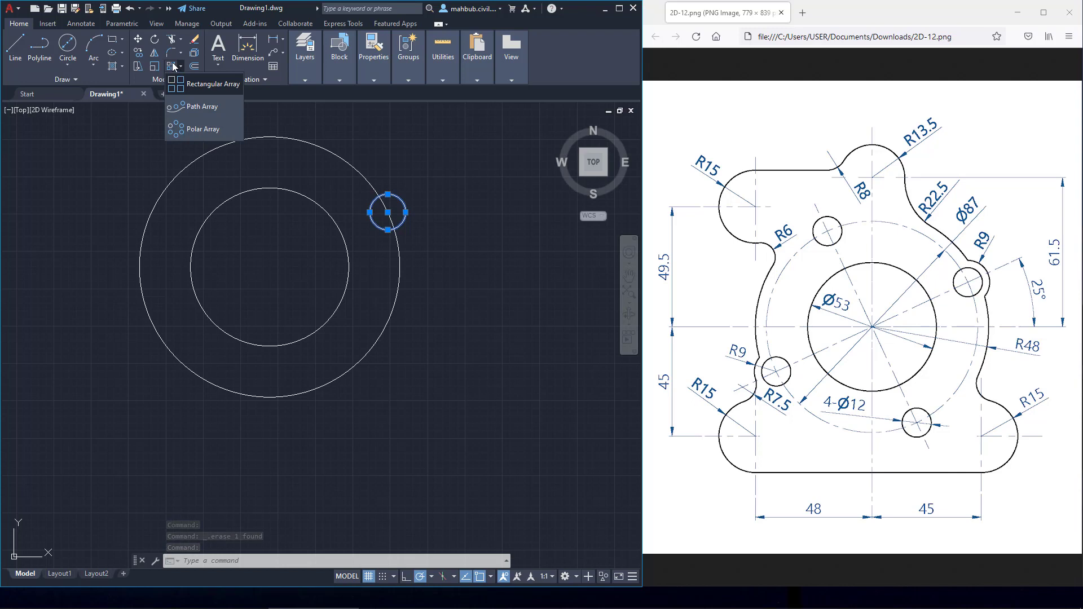
{"action": "left_click", "coordinate": [188, 132]}
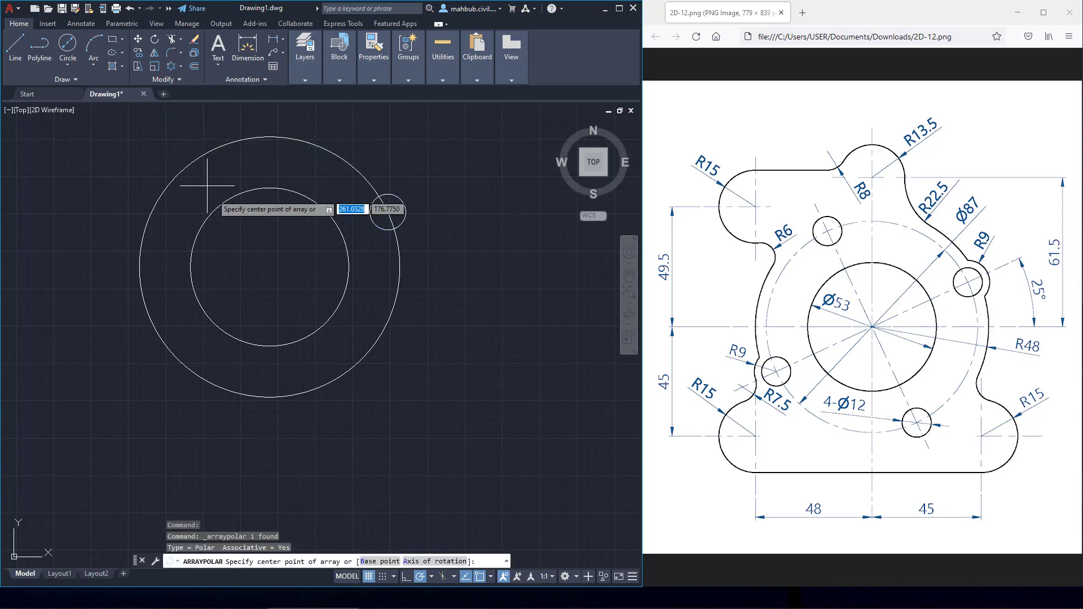
{"action": "left_click", "coordinate": [270, 267]}
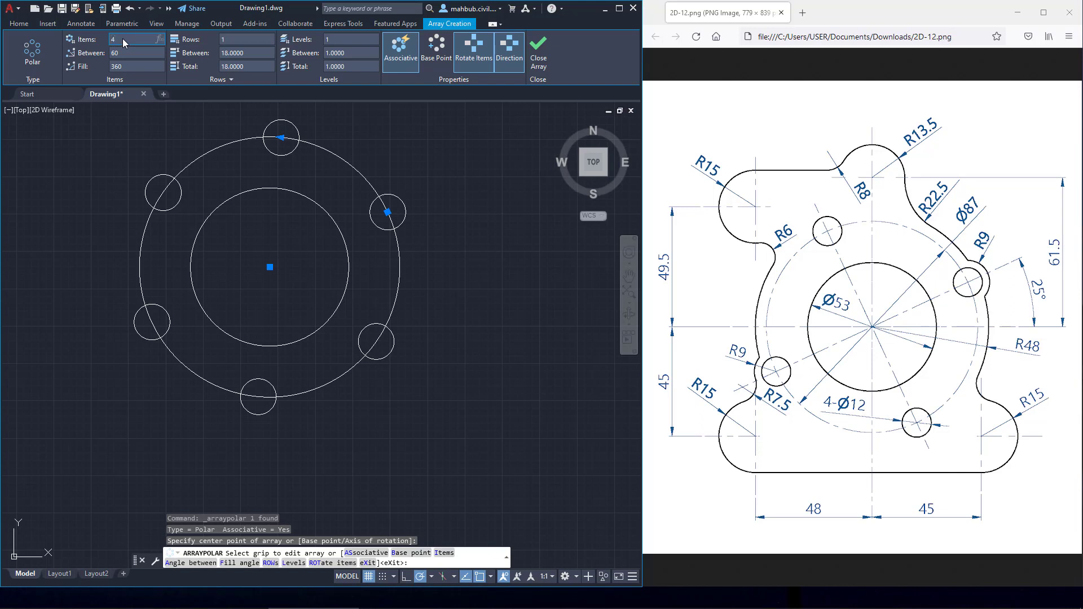
{"action": "left_click", "coordinate": [123, 39]}
{"action": "type", "text": "4"}
{"action": "key", "text": "Return"}
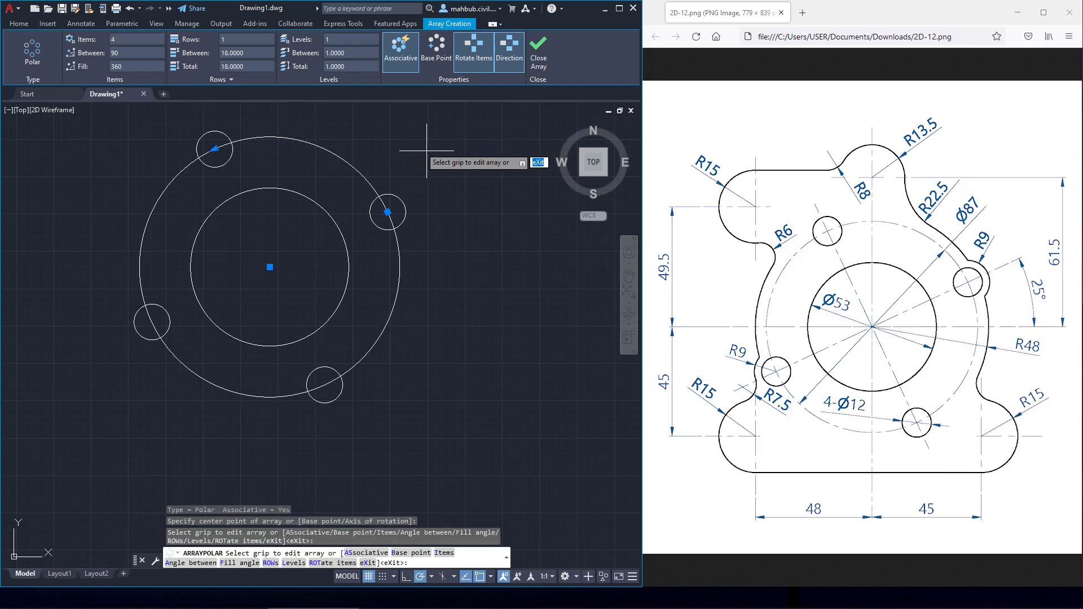
{"action": "key", "text": "Escape"}
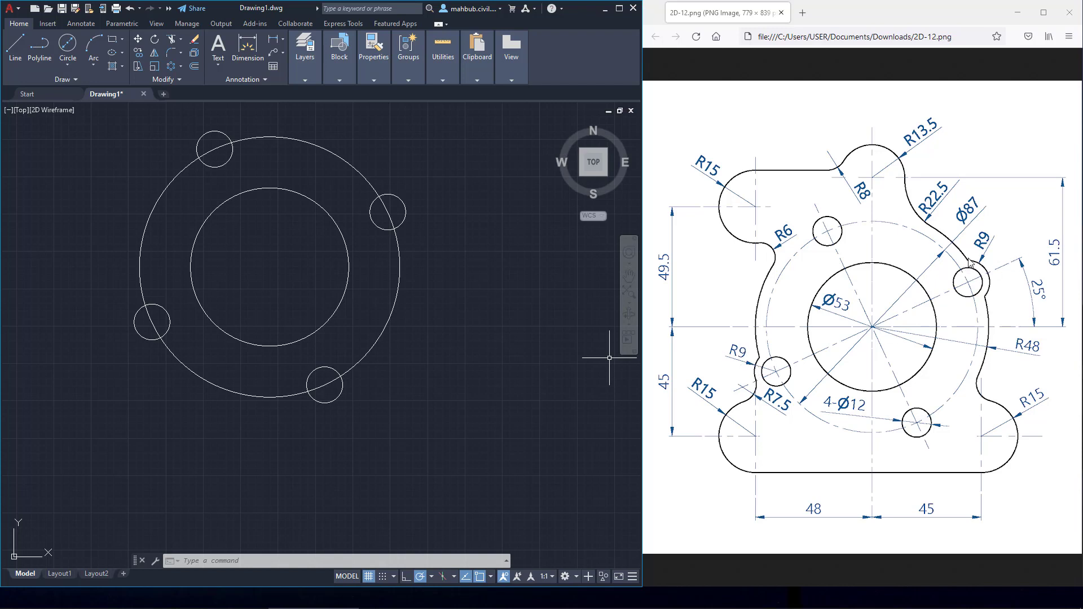
Draw a circle of radius 9 concentric with the upper-right diameter 12 hole
{"action": "left_click", "coordinate": [71, 63]}
{"action": "left_click", "coordinate": [74, 84]}
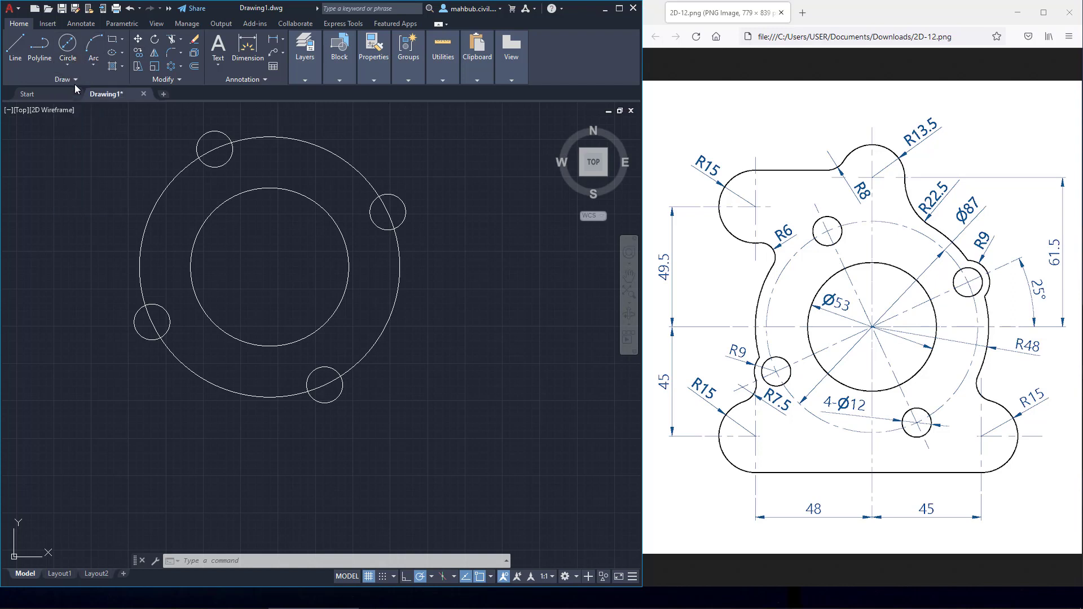
{"action": "left_click", "coordinate": [386, 212]}
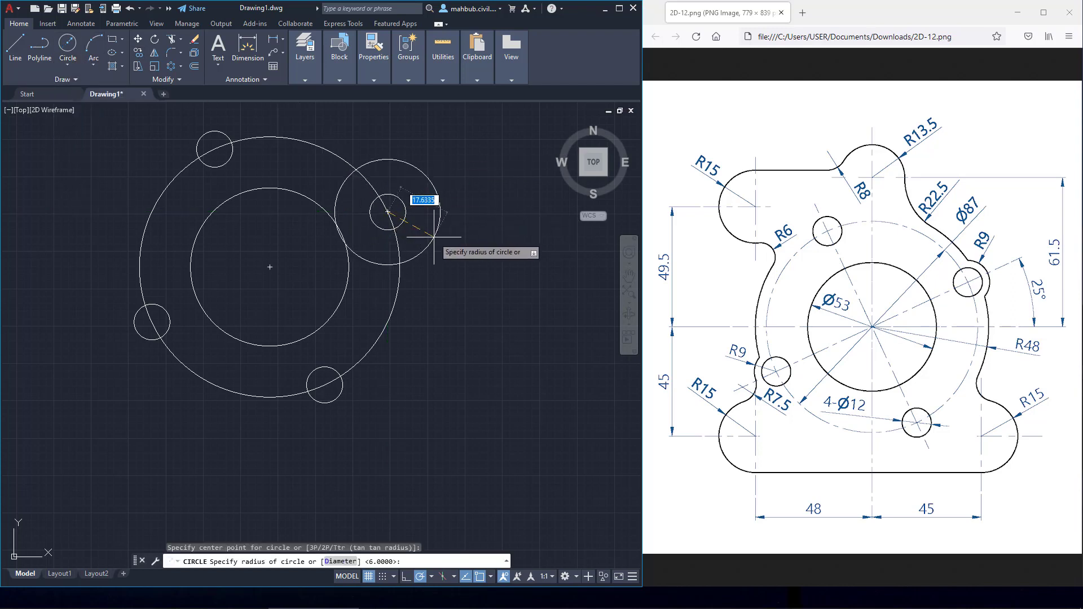
{"action": "type", "text": "9"}
{"action": "key", "text": "Return"}
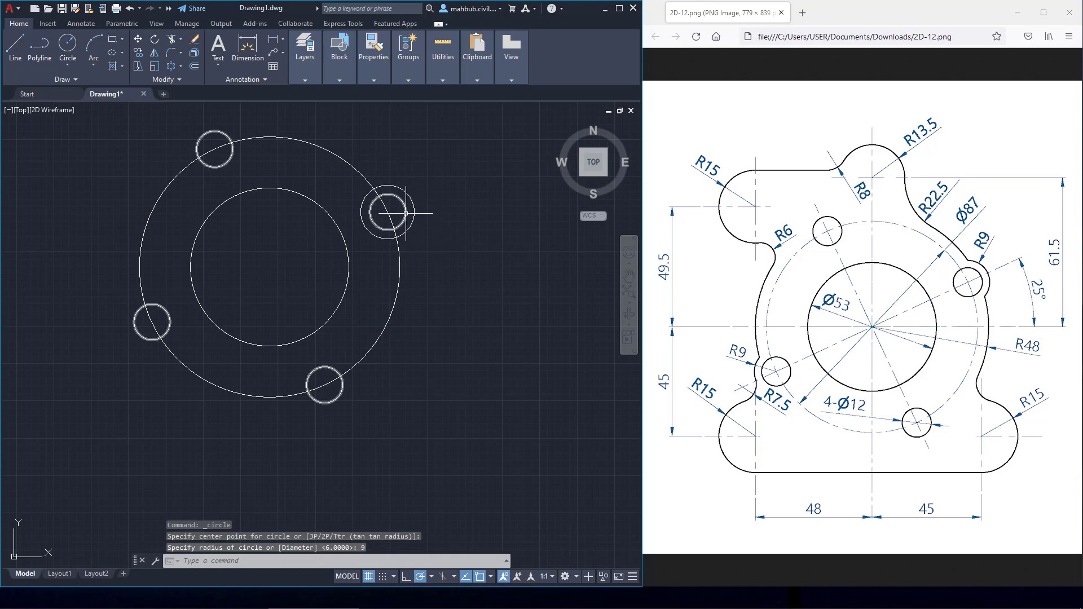
Copy the radius 9 circle from its centre to the centre of the lower-left hole, and erase the diameter 87 pitch circle
{"action": "left_click", "coordinate": [412, 199]}
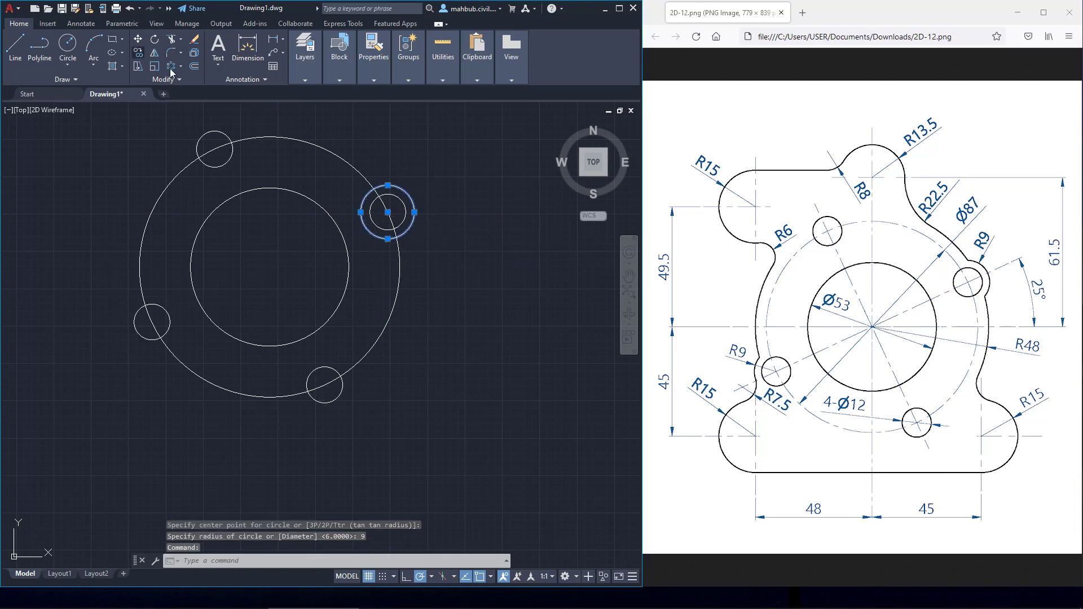
{"action": "left_click", "coordinate": [138, 53]}
{"action": "left_click", "coordinate": [387, 212]}
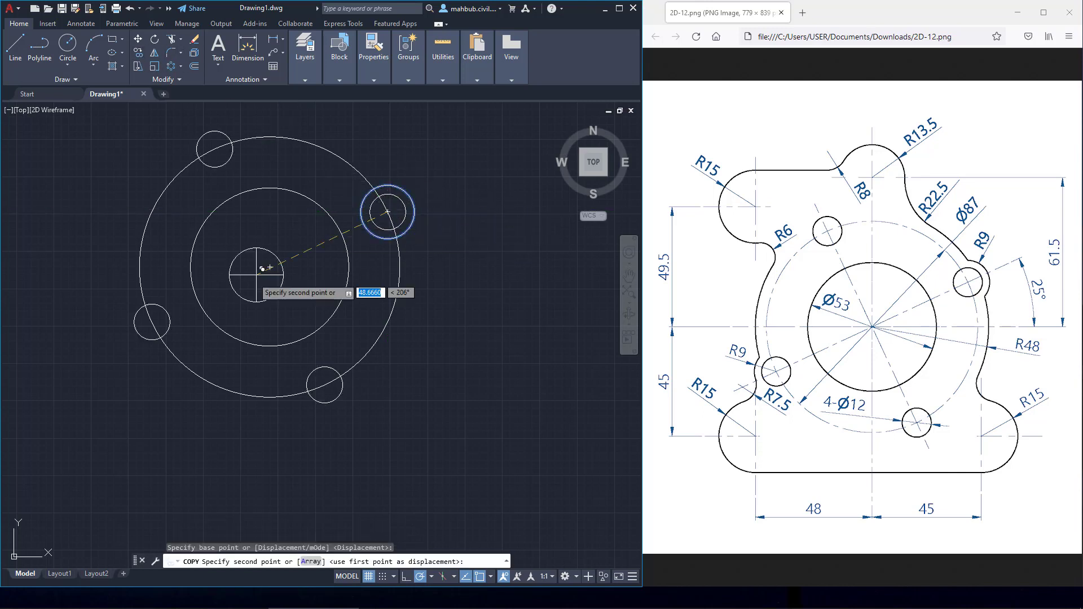
{"action": "left_click", "coordinate": [152, 322]}
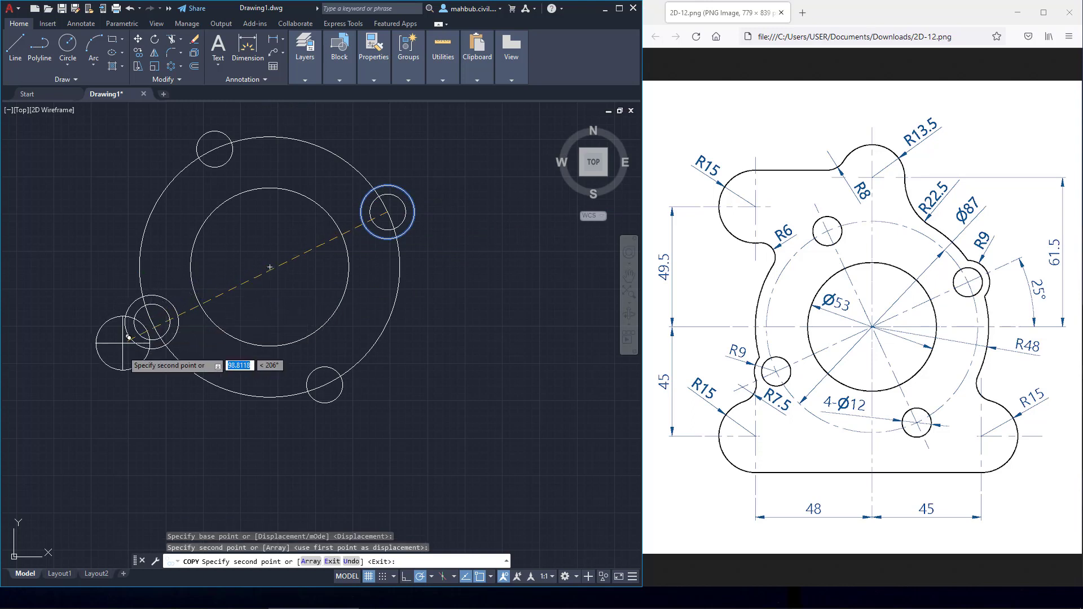
{"action": "key", "text": "ctrl+y"}
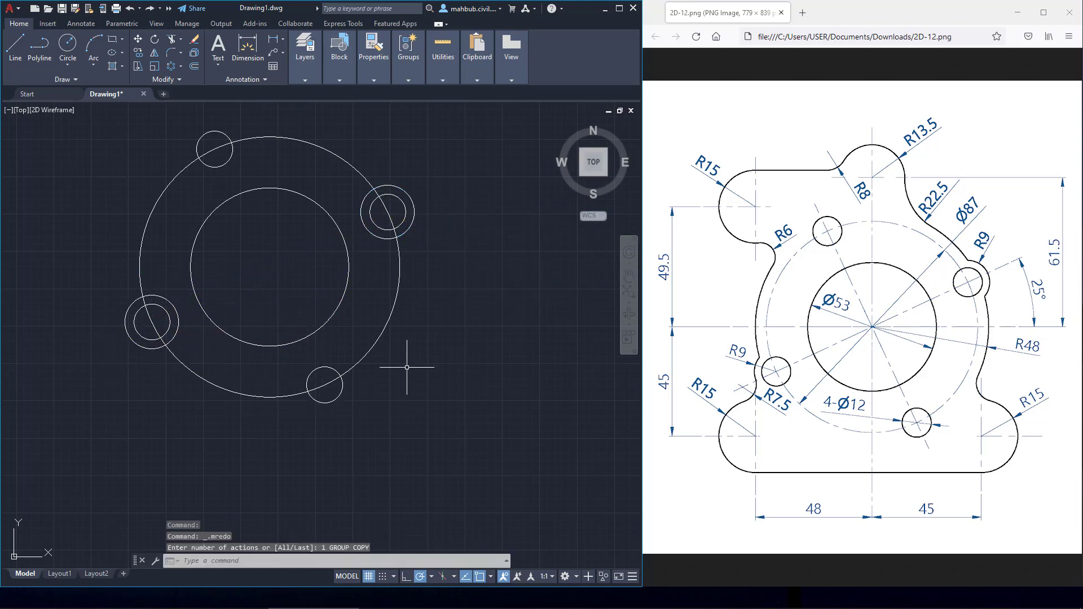
{"action": "left_click", "coordinate": [392, 311]}
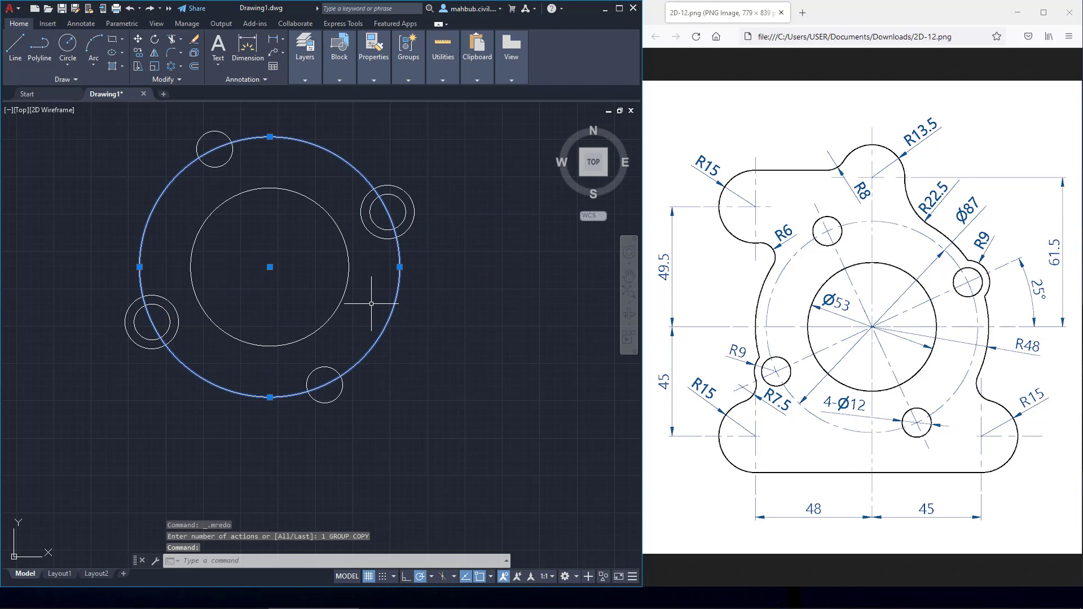
{"action": "key", "text": "Delete"}
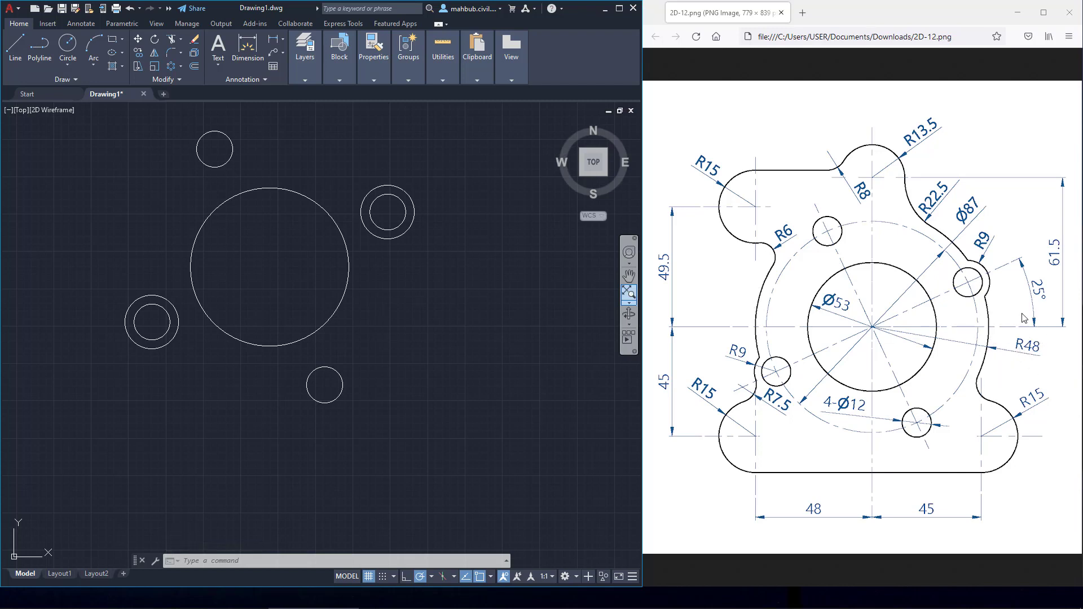
Draw a circle of radius 48 concentric with the central bore
{"action": "left_click", "coordinate": [70, 43]}
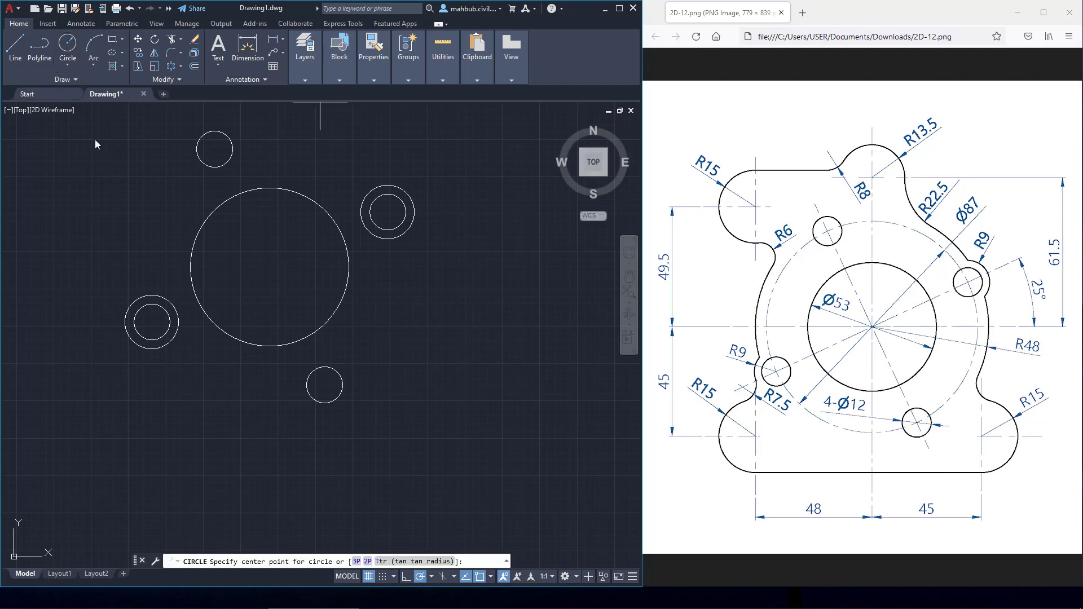
{"action": "left_click", "coordinate": [270, 267]}
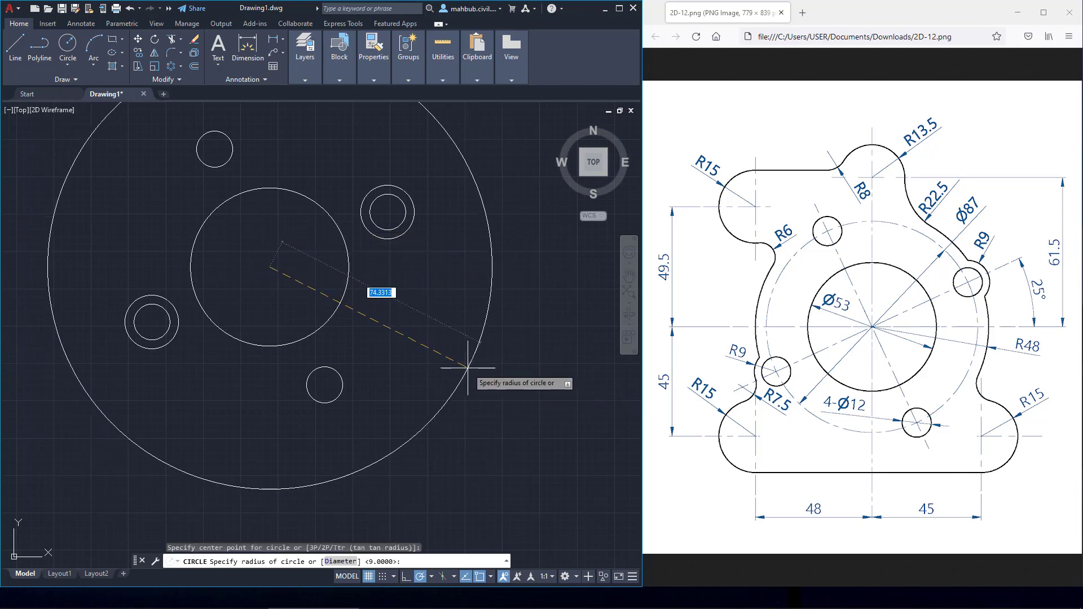
{"action": "type", "text": "48"}
{"action": "key", "text": "Return"}
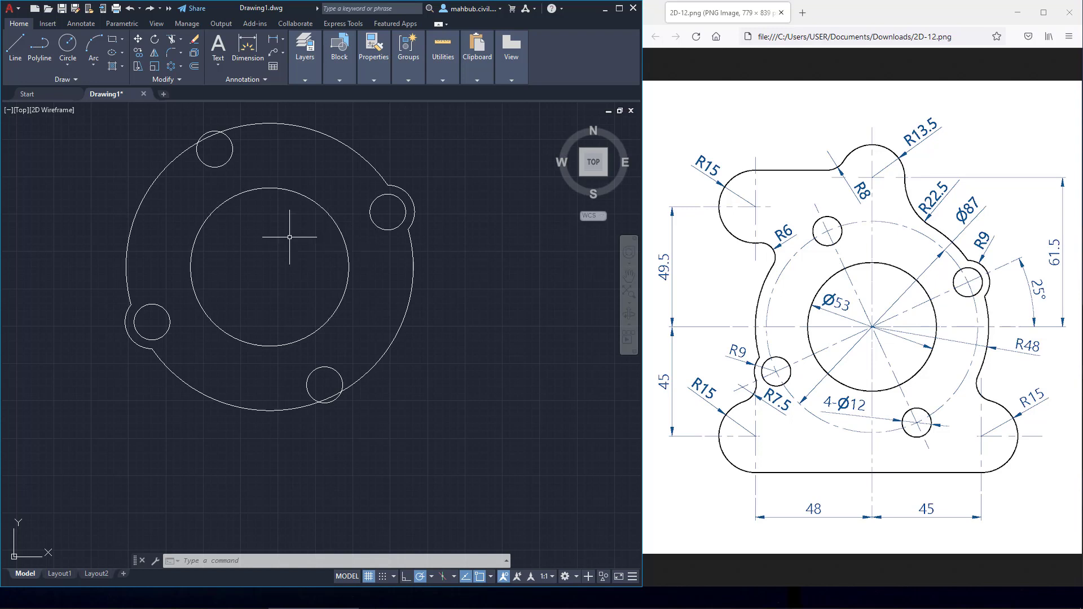
Draw a circle of radius 15 centred 49.5 directly above the left quadrant of the radius 48 circle
{"action": "middle_click_drag", "start_coordinate": [261, 243], "coordinate": [428, 355]}
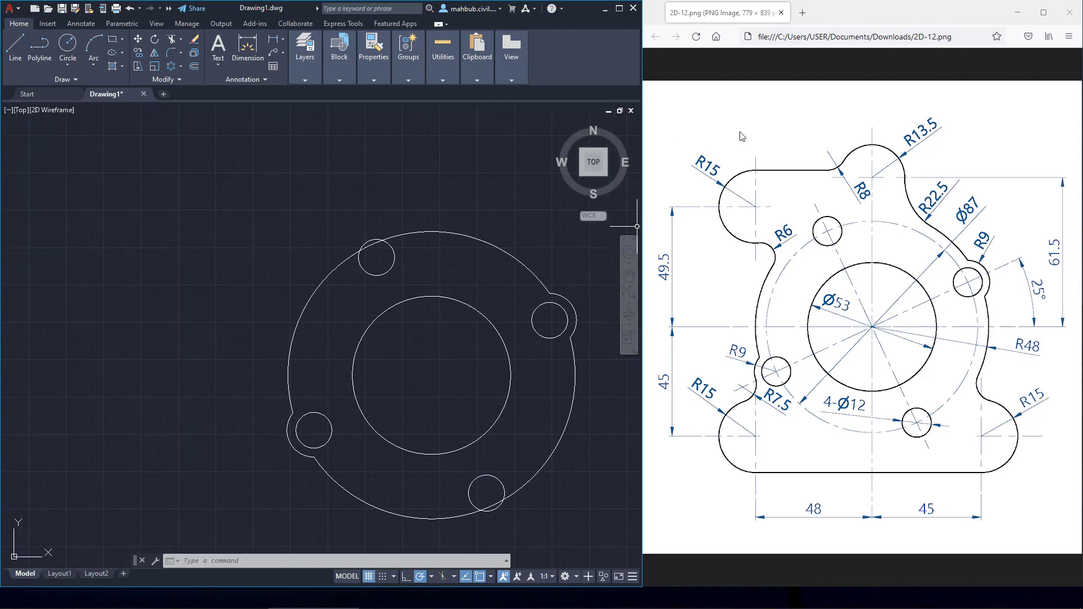
{"action": "left_click", "coordinate": [67, 45]}
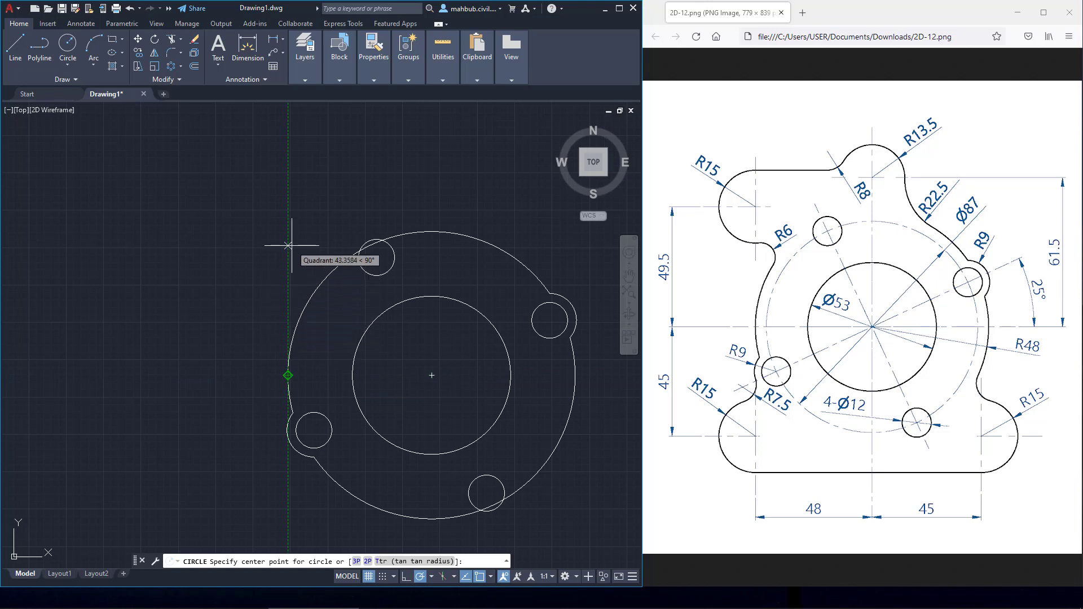
{"action": "type", "text": "49"}
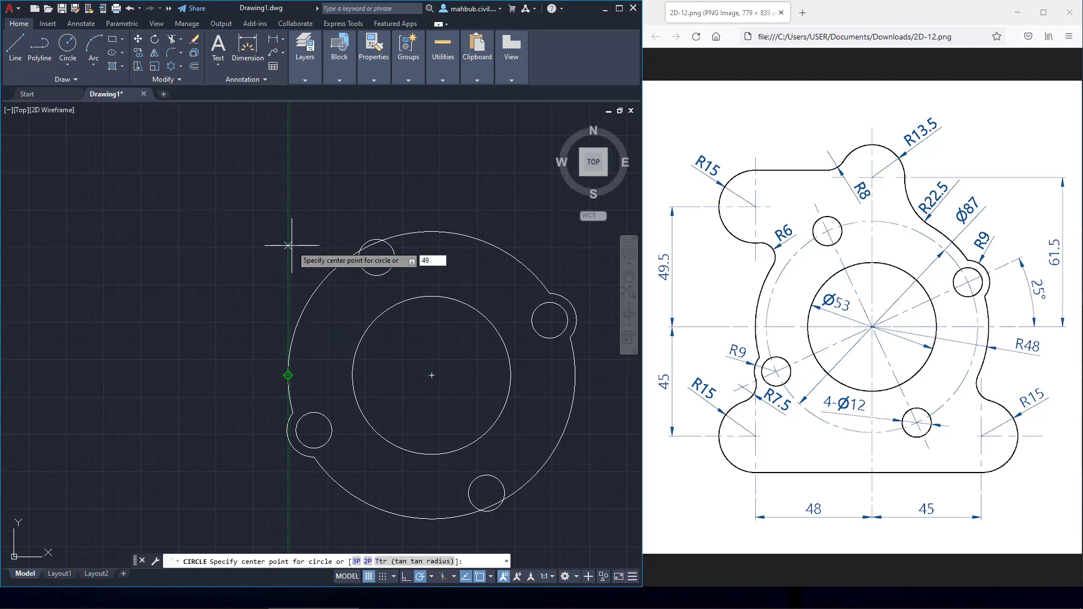
{"action": "type", "text": ".5"}
{"action": "key", "text": "Return"}
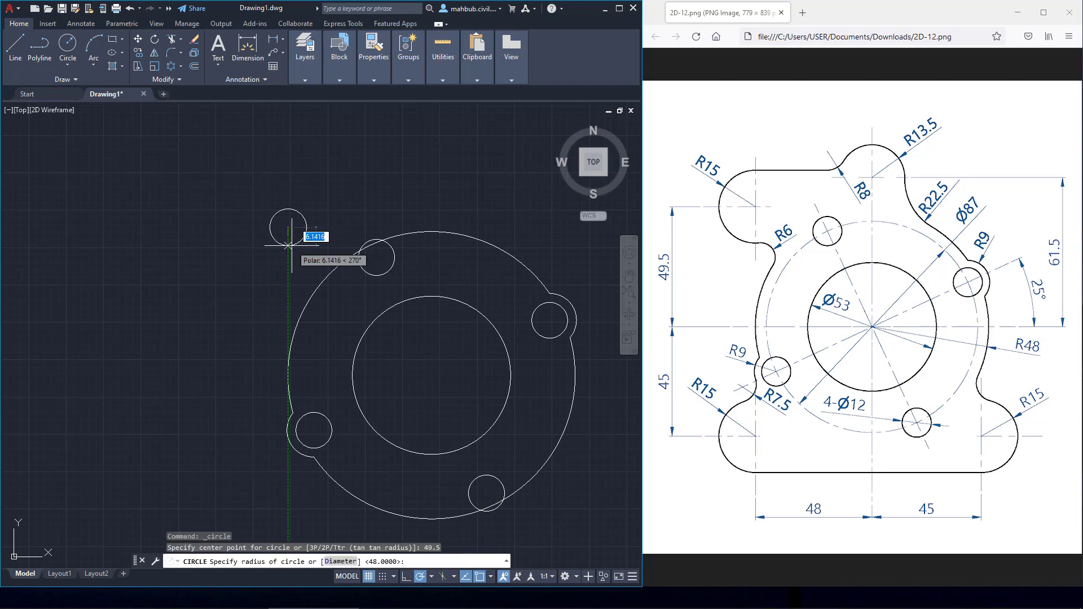
{"action": "type", "text": "15"}
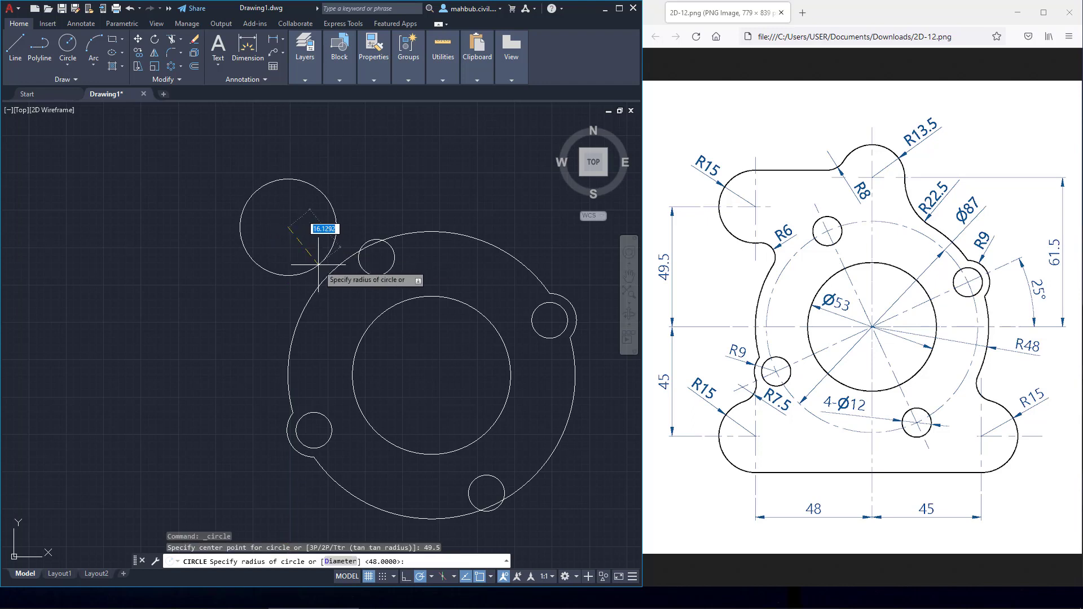
{"action": "key", "text": "Return"}
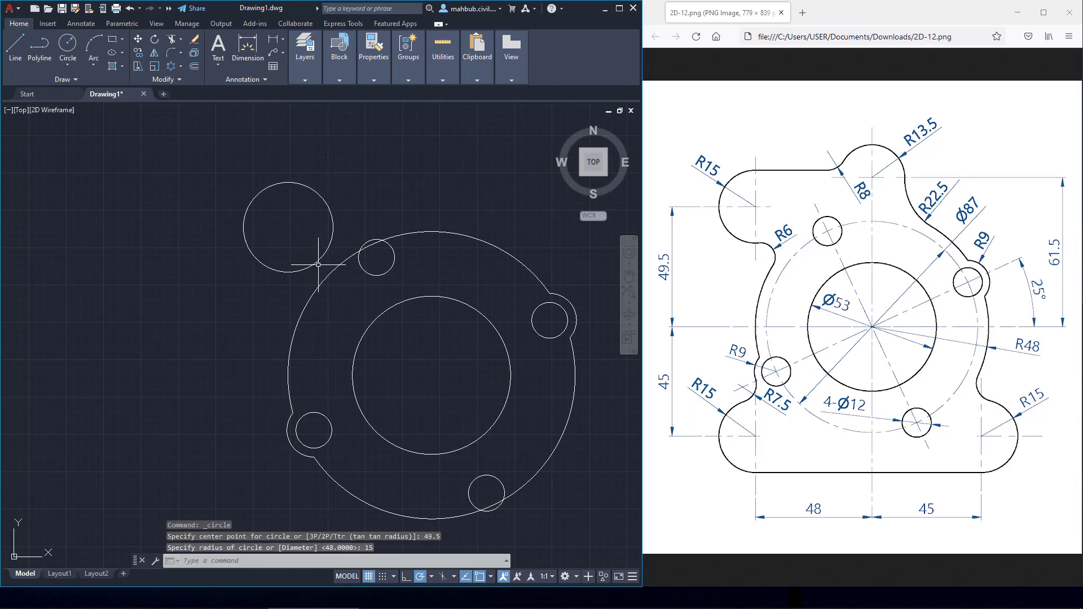
Draw a circle of radius 13.5 centred 61.5 directly above the bore's centre
{"action": "middle_click_drag", "start_coordinate": [399, 211], "coordinate": [314, 211]}
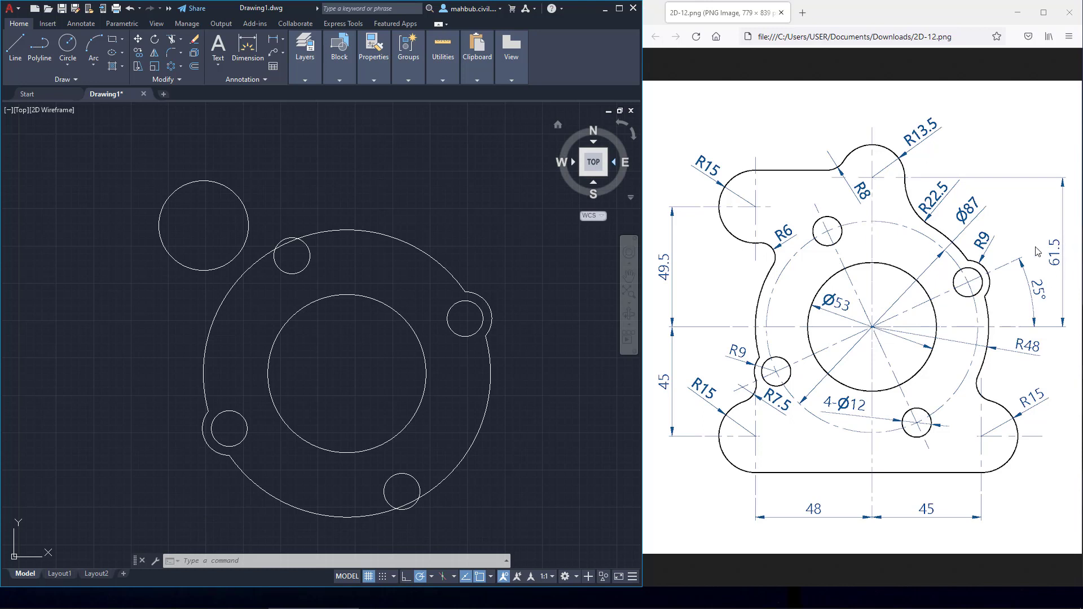
{"action": "left_click", "coordinate": [67, 44]}
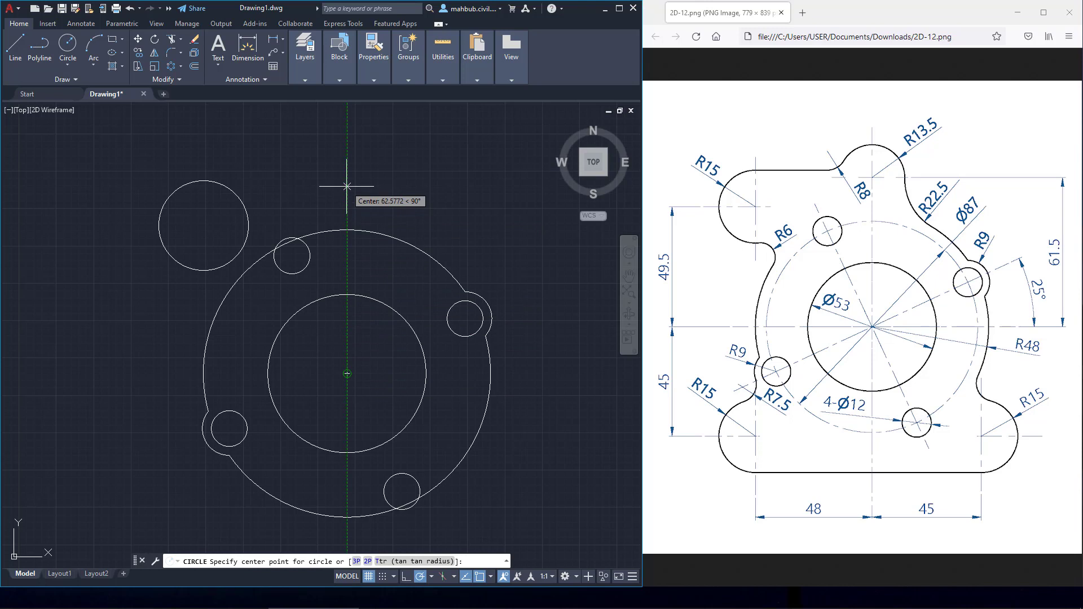
{"action": "type", "text": "61.5"}
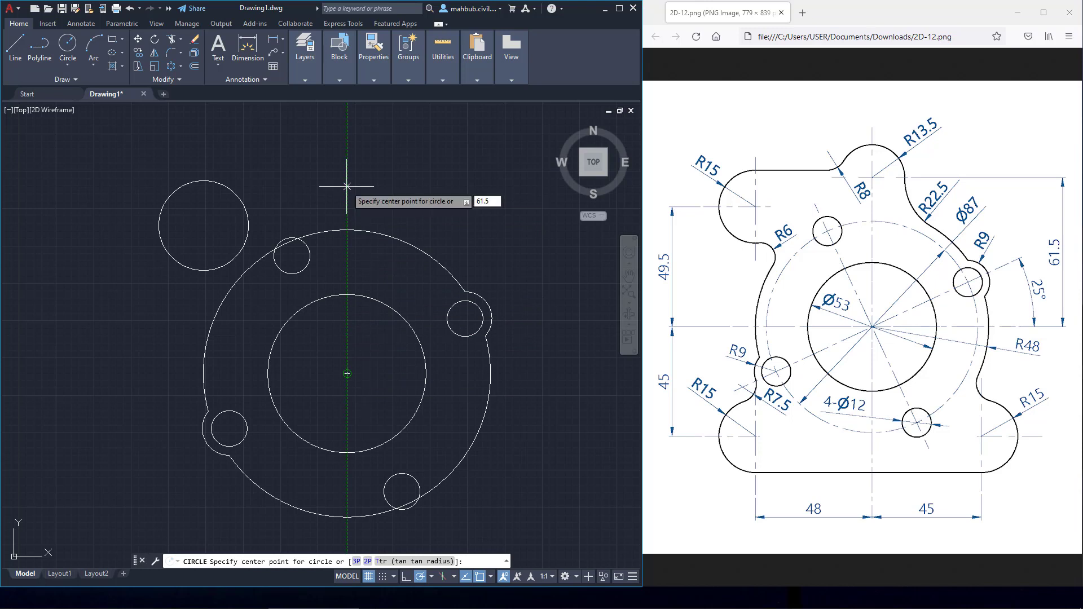
{"action": "key", "text": "Return"}
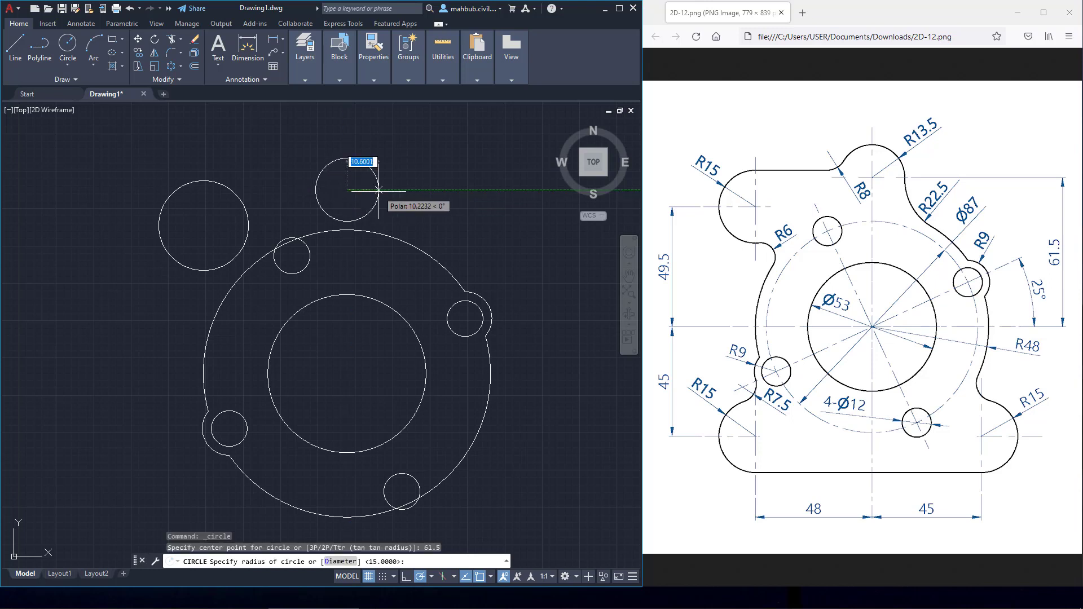
{"action": "type", "text": "13.5"}
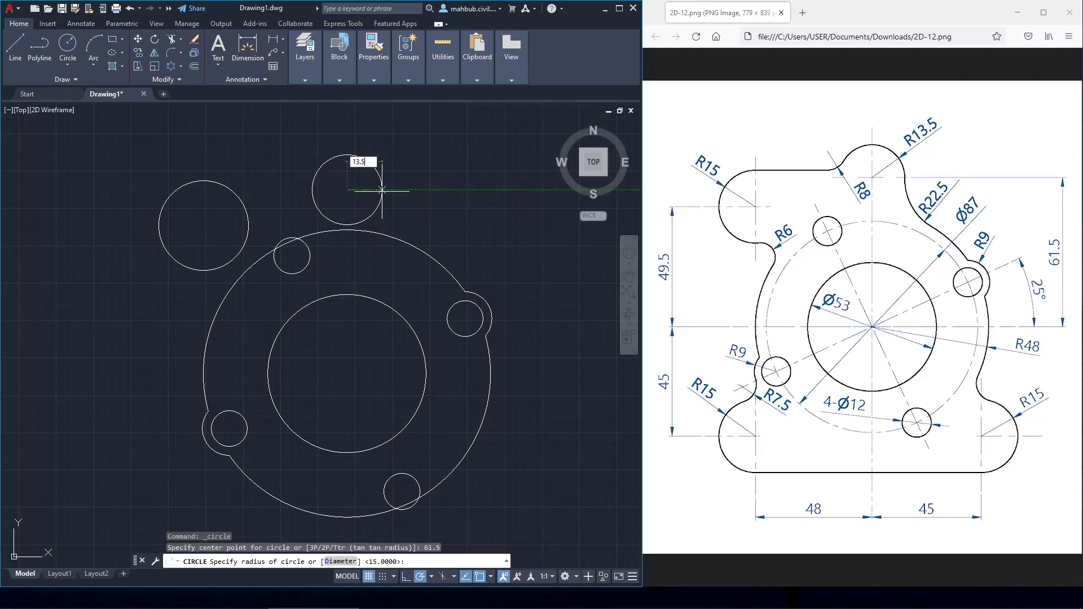
{"action": "key", "text": "Return"}
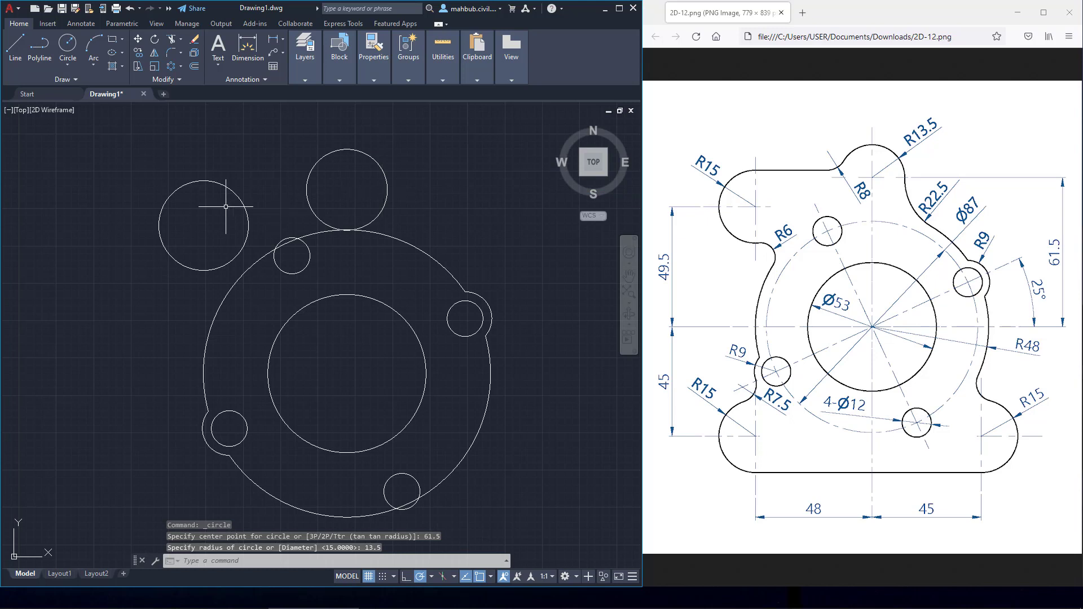
Draw a horizontal line from the top quadrant of the radius 15 circle to the radius 13.5 circle
{"action": "mouse_move", "coordinate": [289, 198]}
{"action": "middle_mouse_down"}
{"action": "mouse_move", "coordinate": [335, 240]}
{"action": "mouse_move", "coordinate": [346, 219]}
{"action": "middle_mouse_up"}
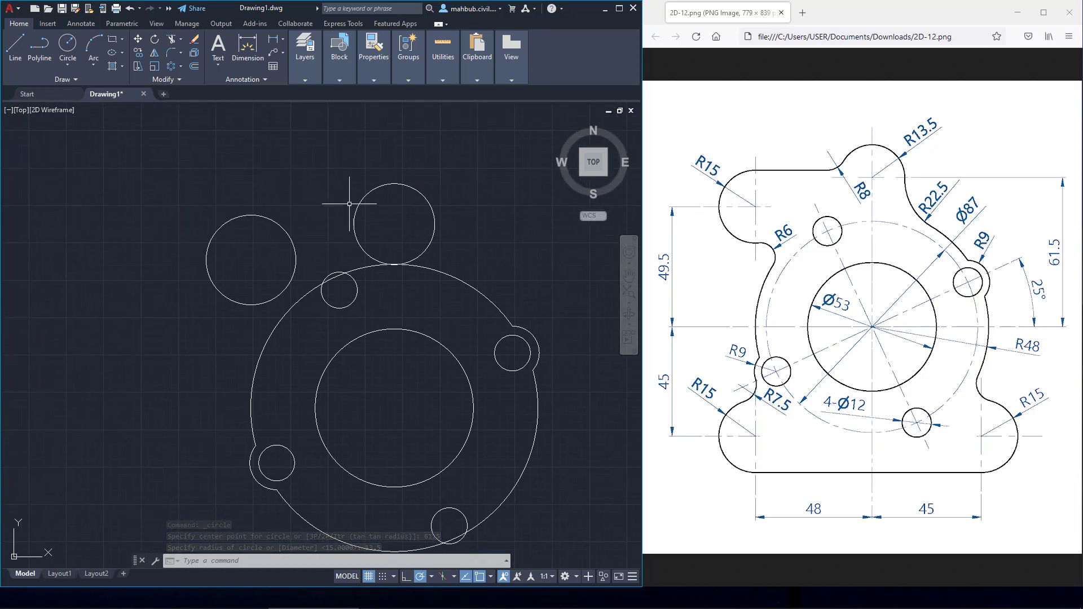
{"action": "left_click", "coordinate": [16, 48]}
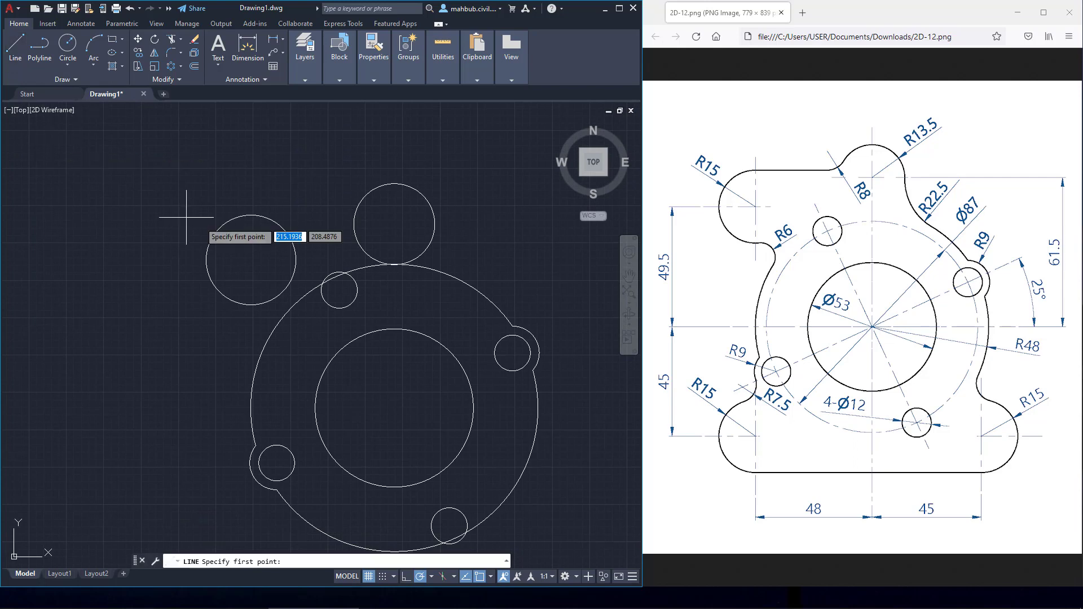
{"action": "left_click", "coordinate": [250, 215]}
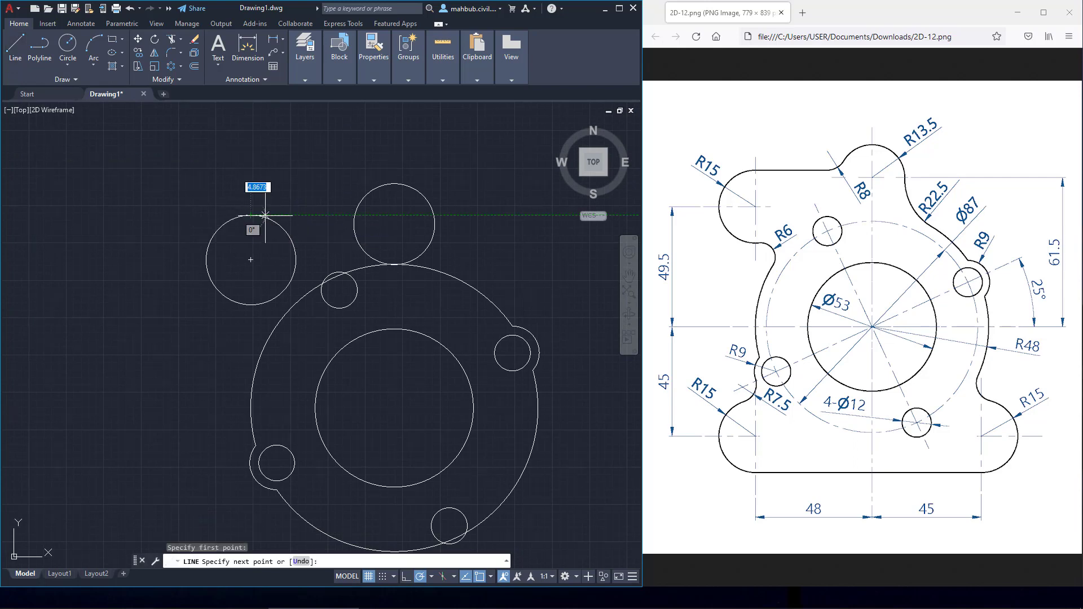
{"action": "left_click", "coordinate": [354, 215]}
{"action": "right_click", "coordinate": [313, 189]}
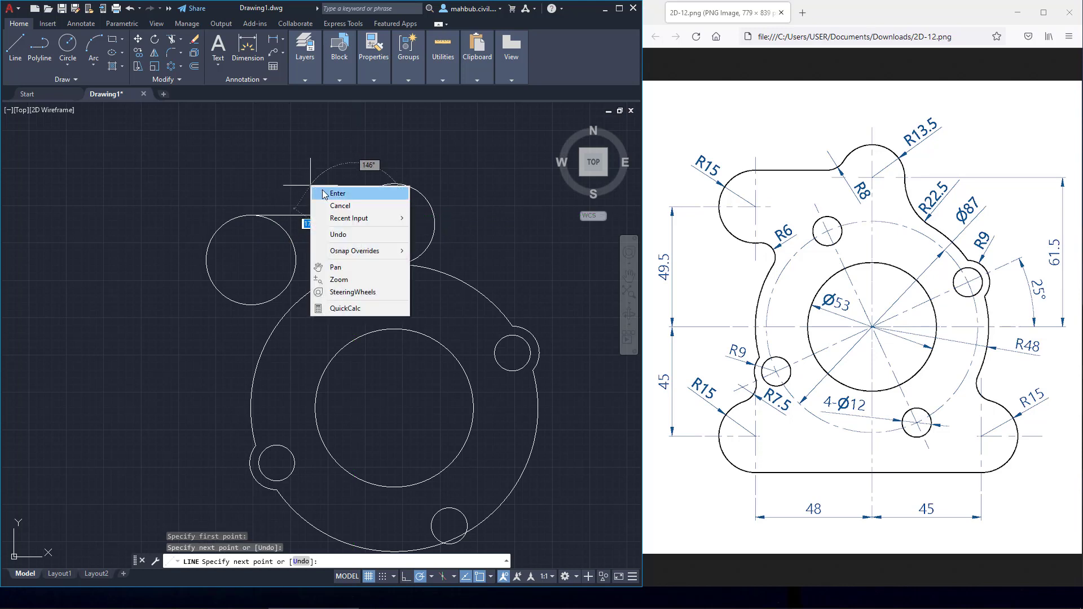
{"action": "left_click", "coordinate": [338, 193]}
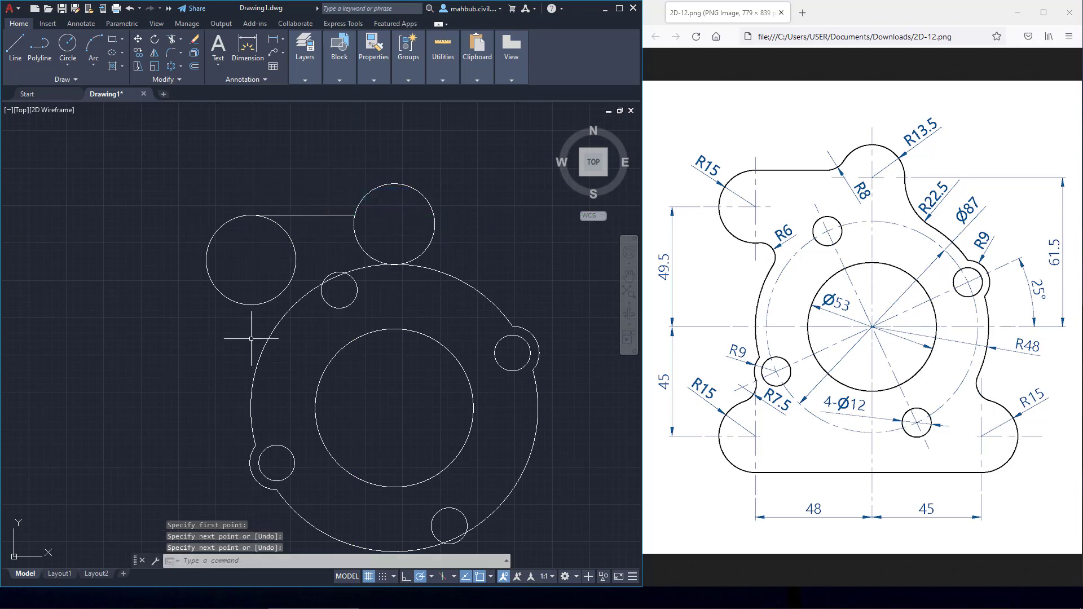
Fillet the right side of the radius 13.5 circle to the radius 48 circle with radius 22.5
{"action": "type", "text": "f"}
{"action": "key", "text": "Return"}
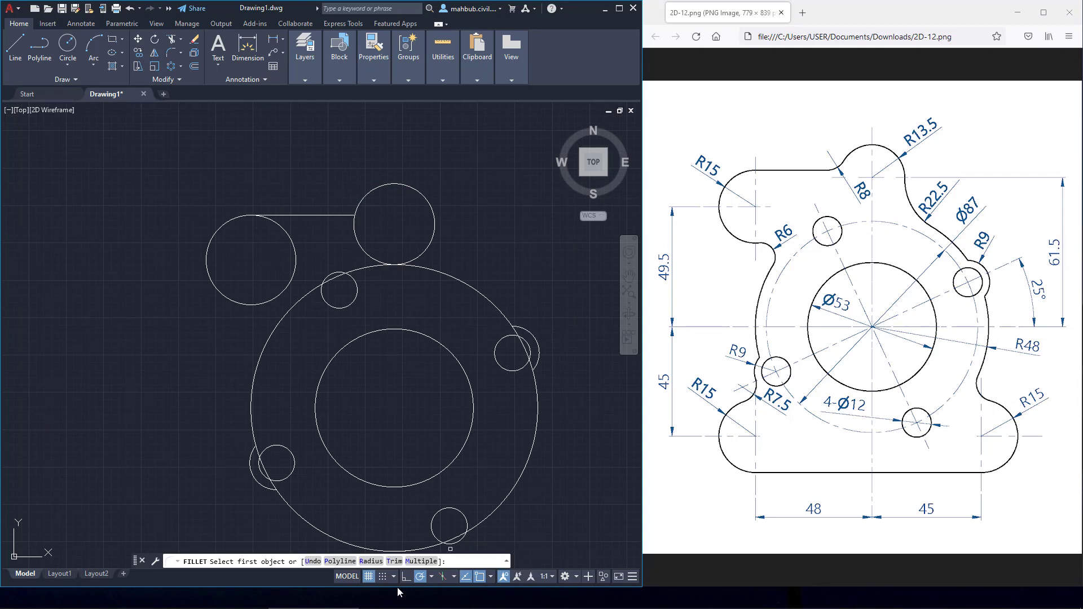
{"action": "left_click", "coordinate": [370, 561]}
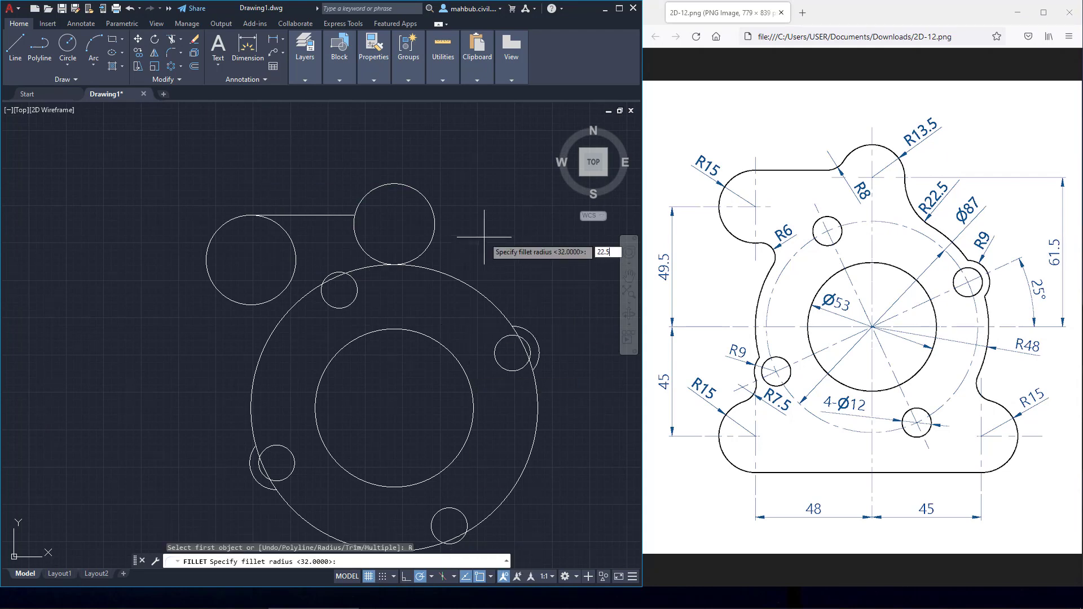
{"action": "key", "text": "Return"}
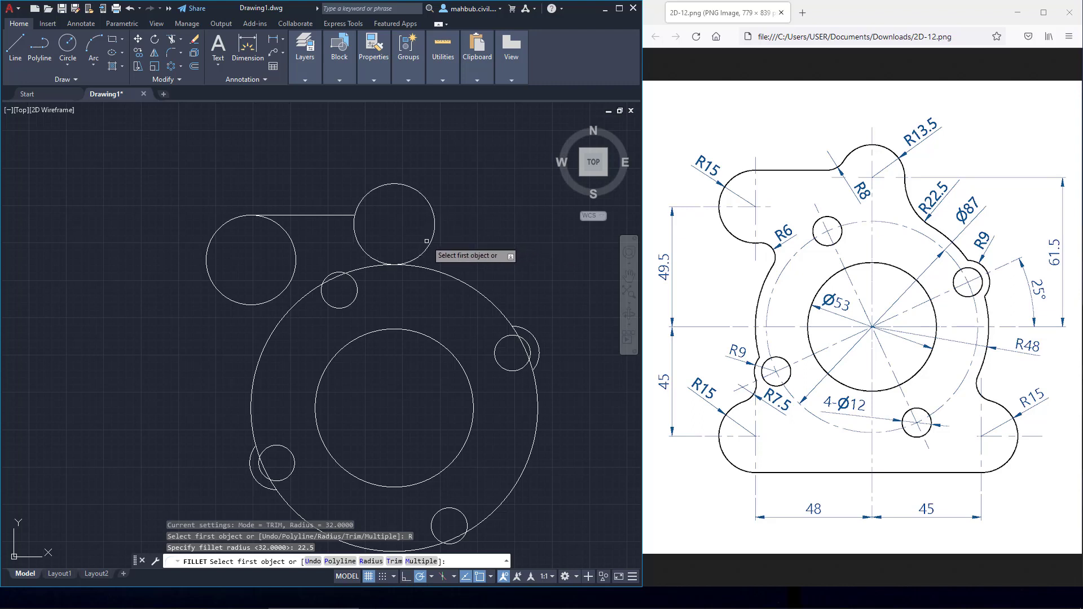
{"action": "left_click", "coordinate": [429, 245]}
{"action": "left_click", "coordinate": [461, 280]}
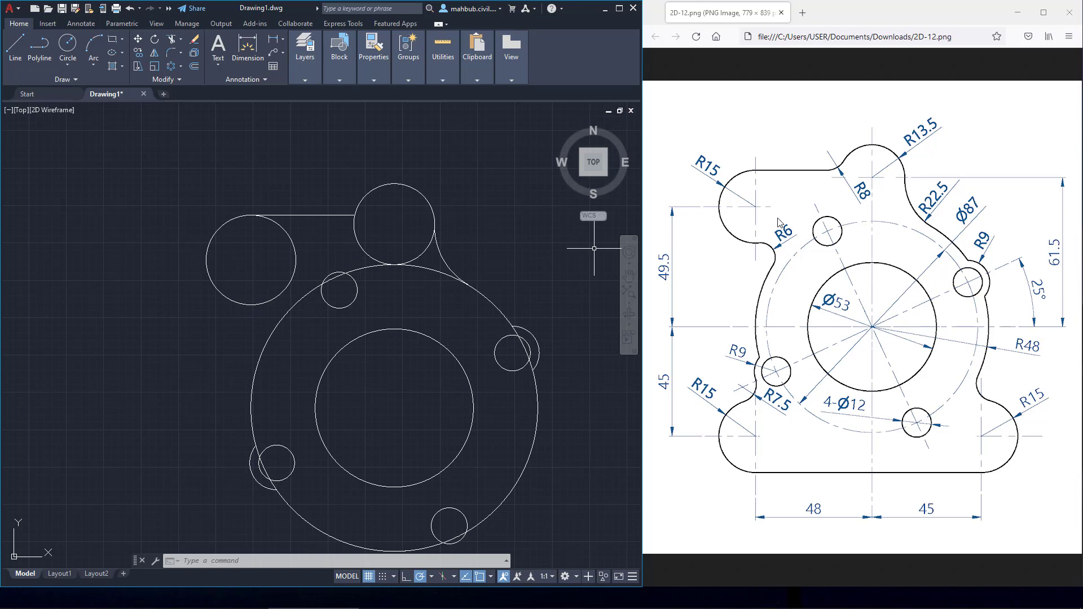
Draw a circle of radius 6 tangent to the underside of the radius 15 circle and the radius 48 circle
{"action": "left_click", "coordinate": [73, 62]}
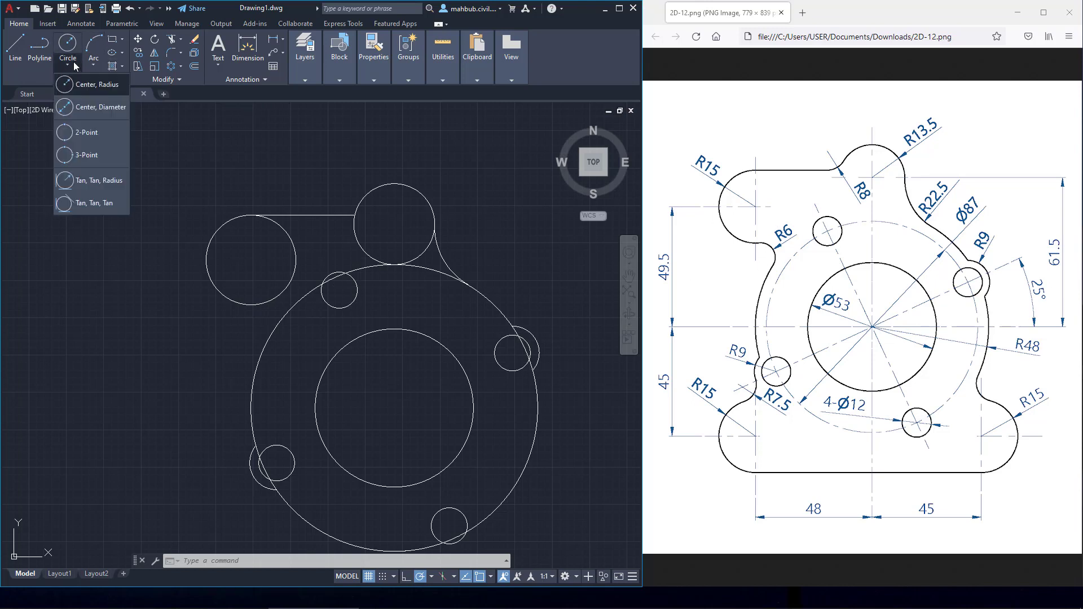
{"action": "left_click", "coordinate": [82, 185]}
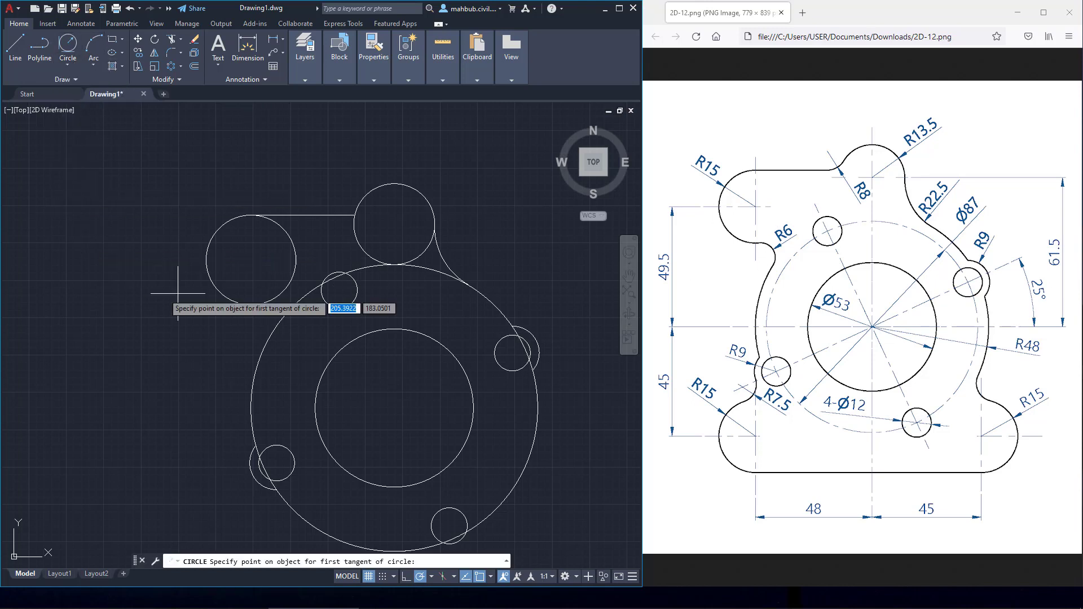
{"action": "left_click", "coordinate": [265, 305]}
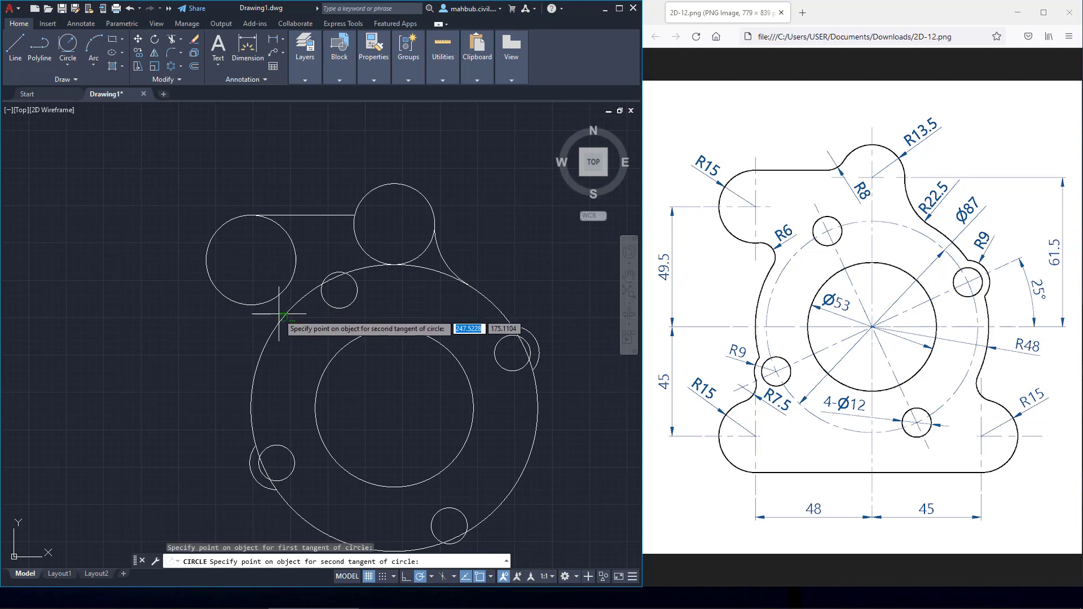
{"action": "left_click", "coordinate": [277, 317]}
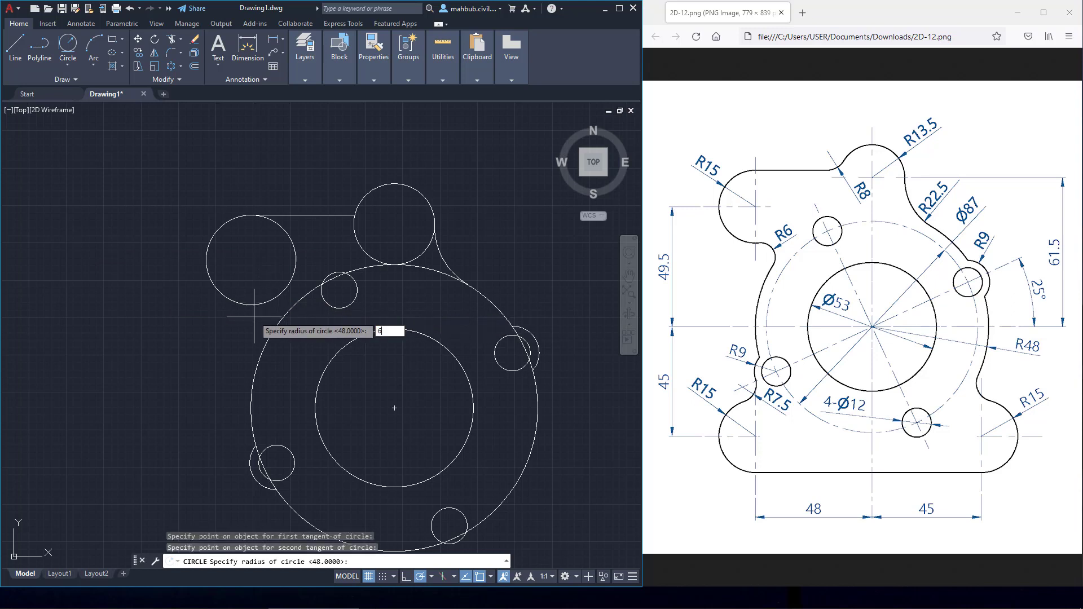
{"action": "key", "text": "Return"}
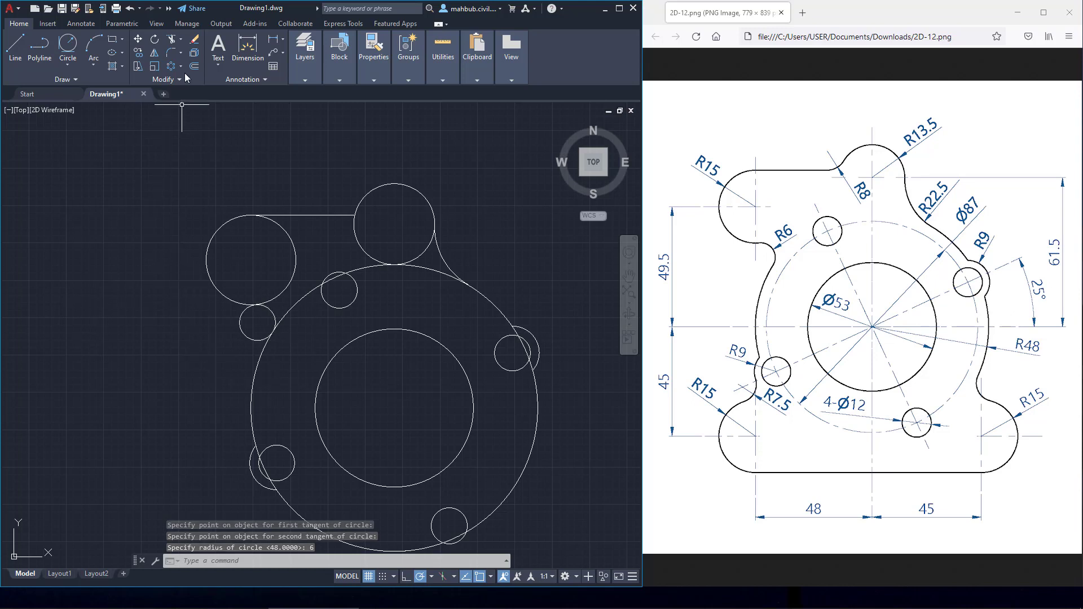
Trim the radius 6 circle to its connecting arc and remove the inner right side of the radius 15 circle
{"action": "left_click", "coordinate": [171, 43]}
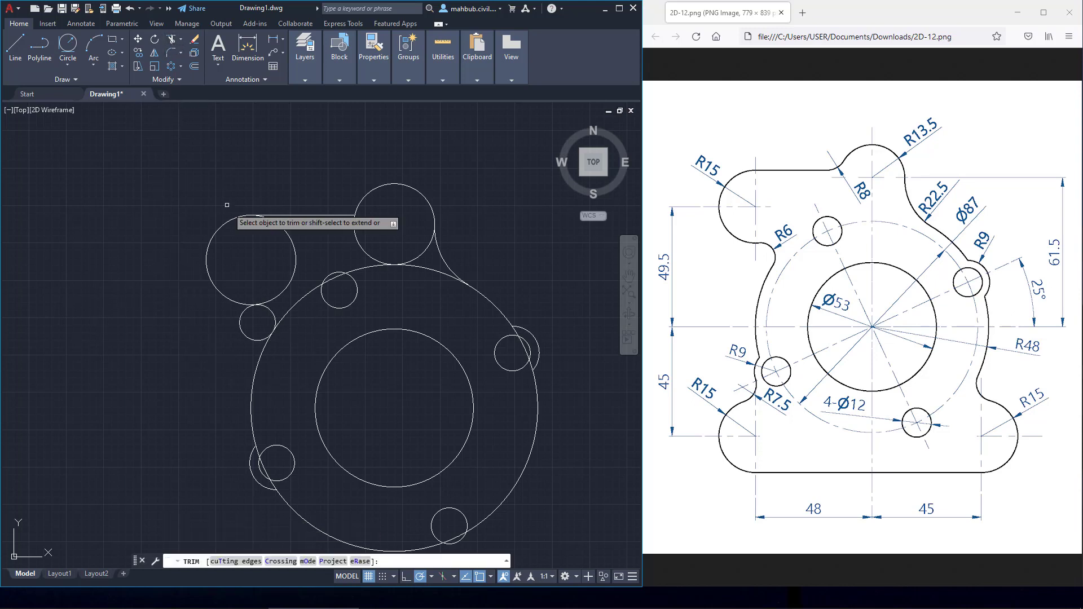
{"action": "left_click", "coordinate": [254, 325]}
{"action": "key", "text": "Return"}
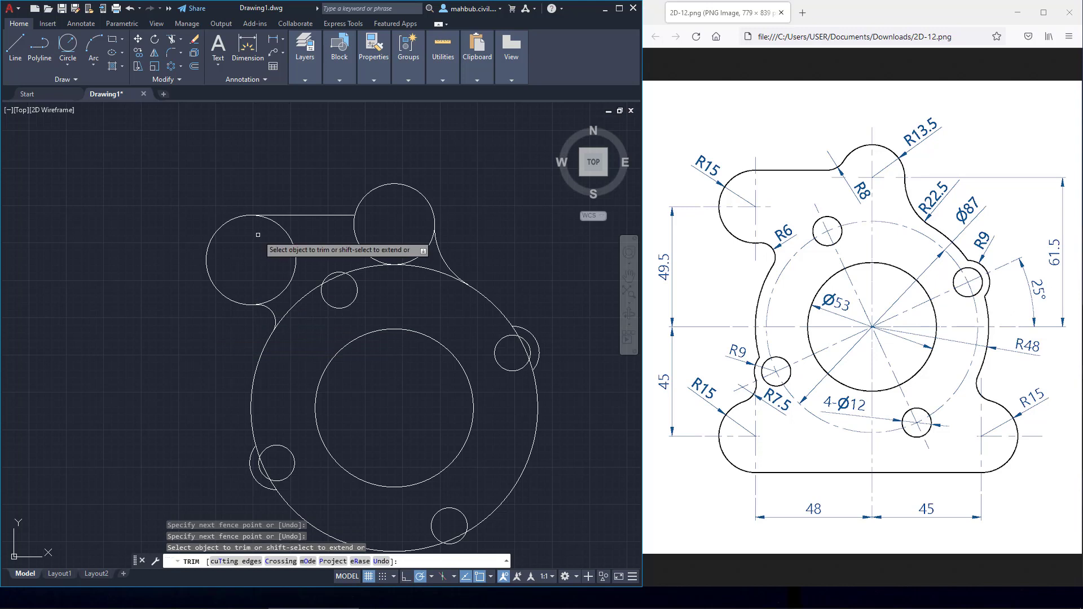
{"action": "left_click", "coordinate": [253, 257]}
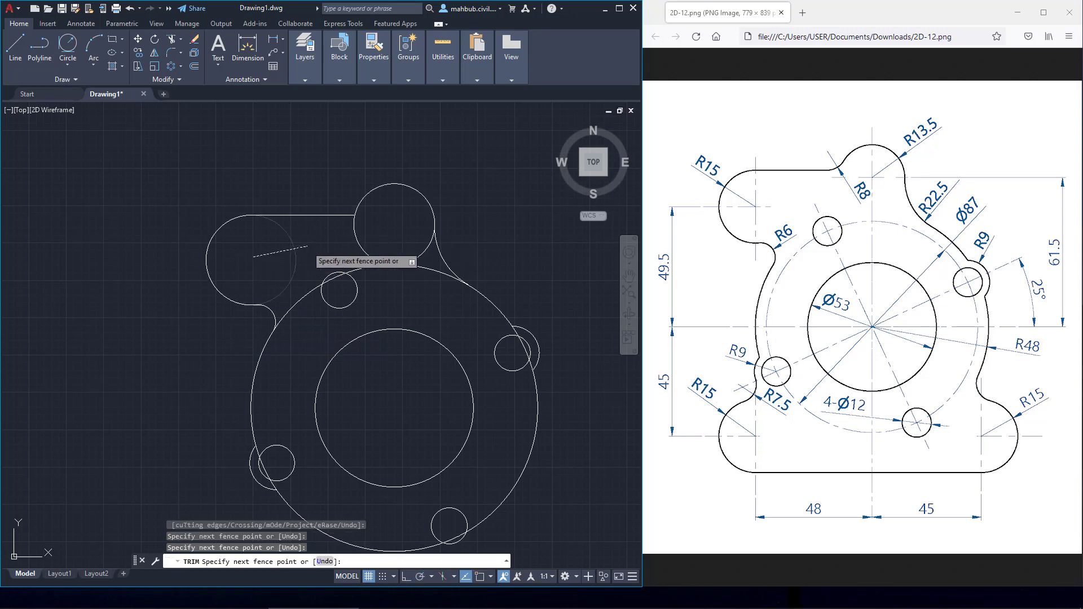
{"action": "key", "text": "Return"}
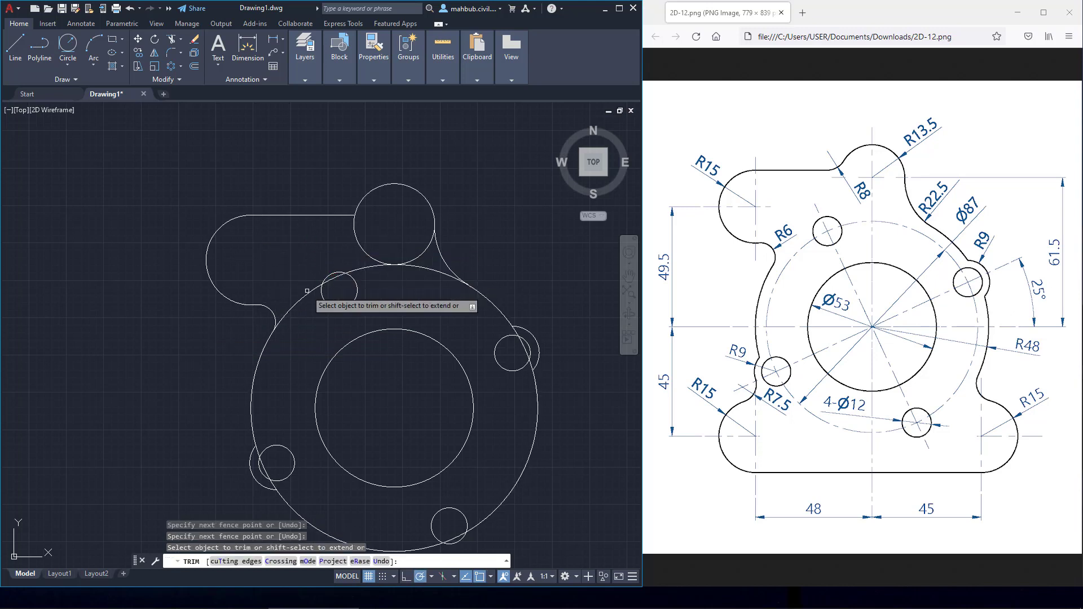
Trim away the upper part of the radius 48 circle between the radius 6 arc and the radius 22.5 fillet
{"action": "left_click", "coordinate": [308, 287]}
{"action": "key", "text": "Return"}
{"action": "left_click", "coordinate": [334, 280]}
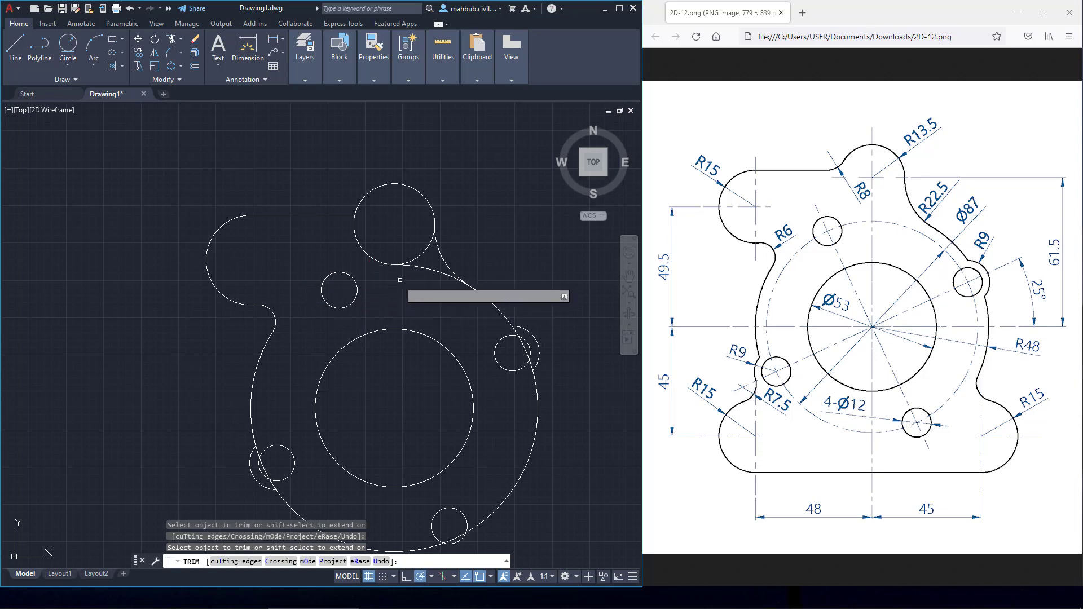
{"action": "left_click", "coordinate": [423, 268]}
{"action": "right_click", "coordinate": [484, 202]}
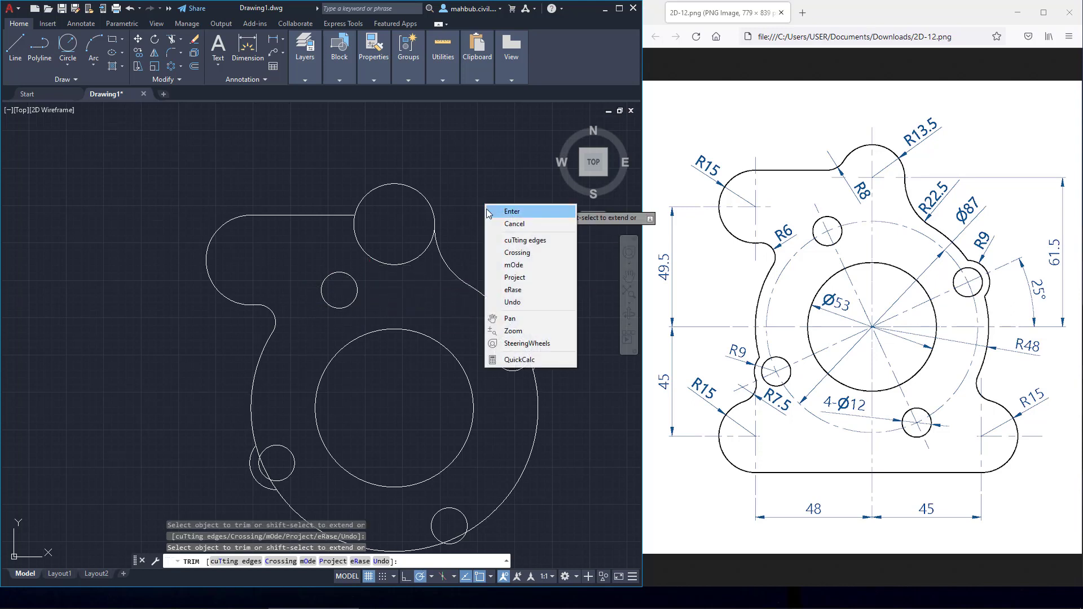
{"action": "left_click", "coordinate": [497, 212]}
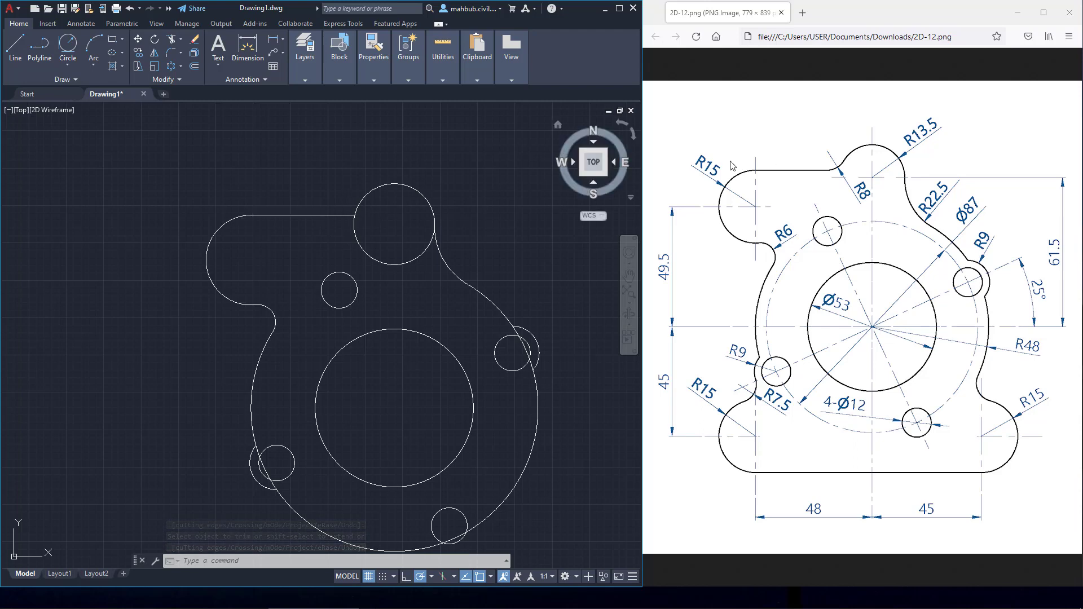
Fillet the upper horizontal line to the left side of the radius 13.5 circle with radius 8
{"action": "left_click", "coordinate": [172, 53]}
{"action": "left_click", "coordinate": [374, 561]}
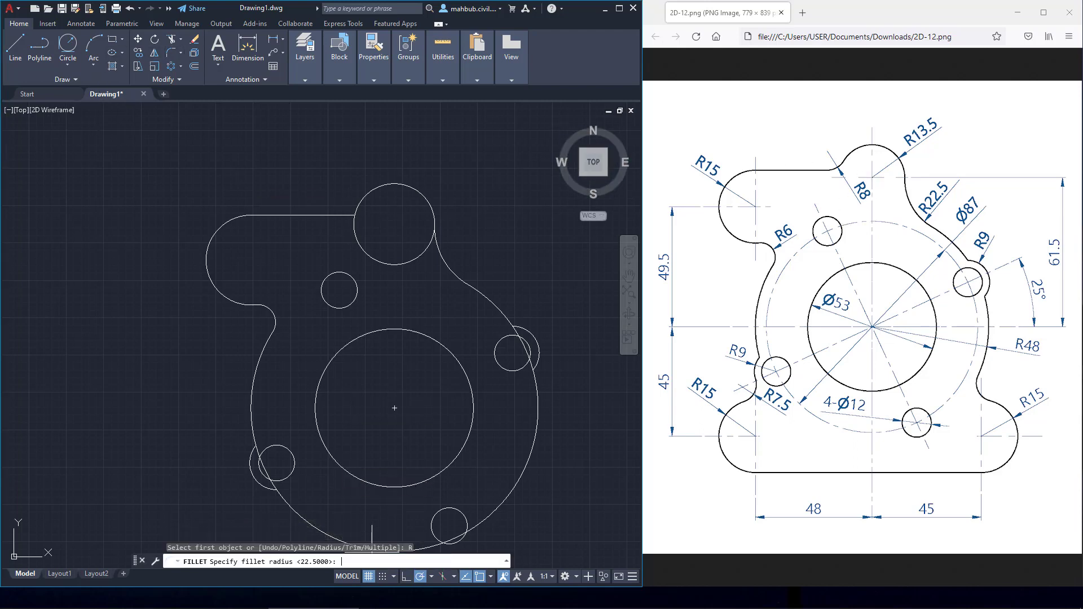
{"action": "key", "text": "Return"}
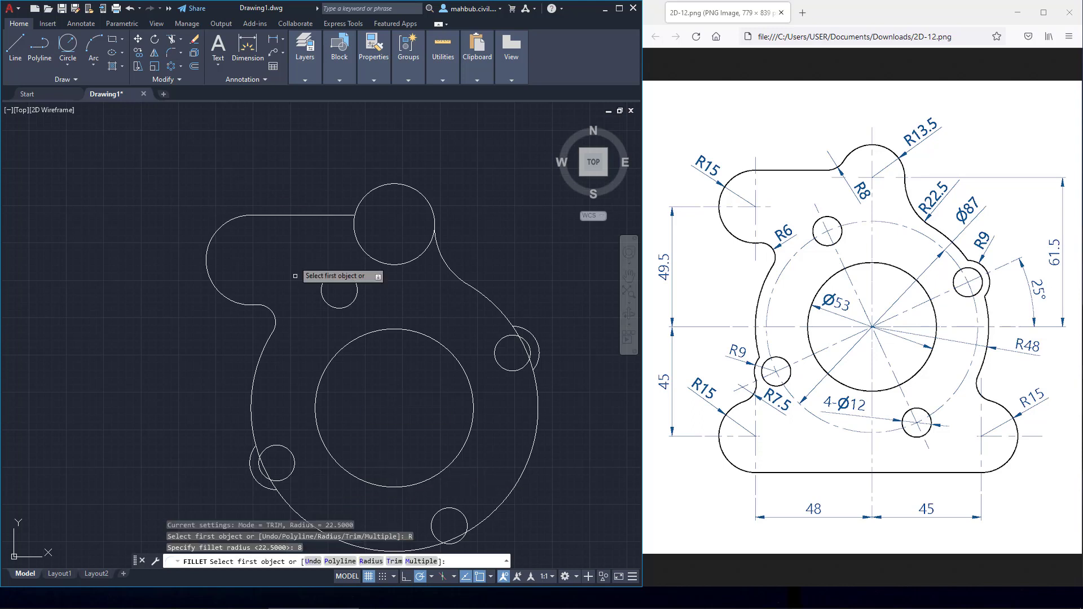
{"action": "left_click", "coordinate": [330, 211]}
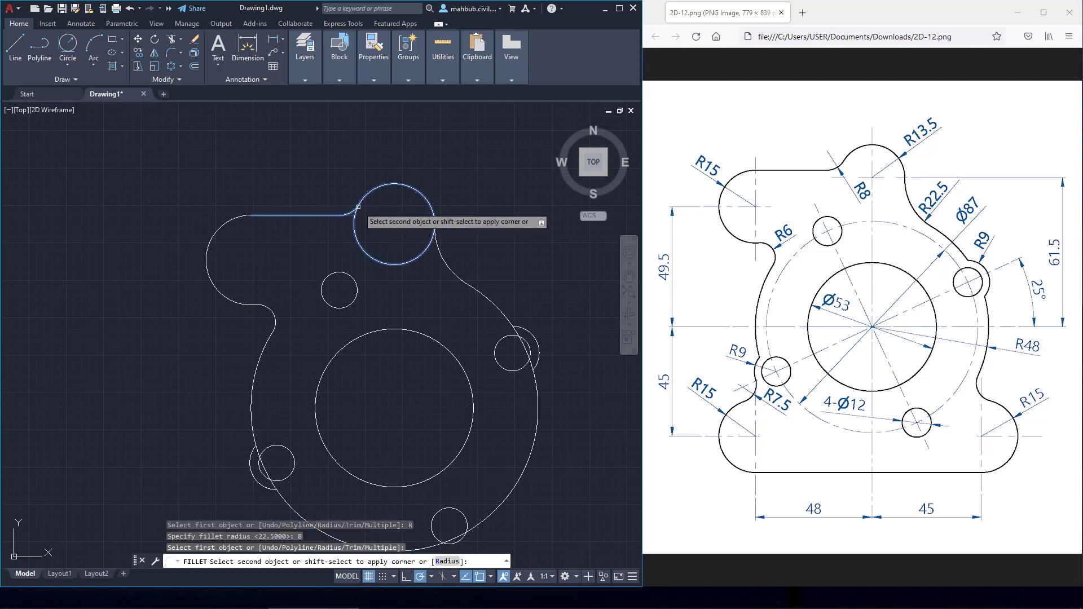
{"action": "left_click", "coordinate": [358, 209]}
{"action": "right_click", "coordinate": [328, 154]}
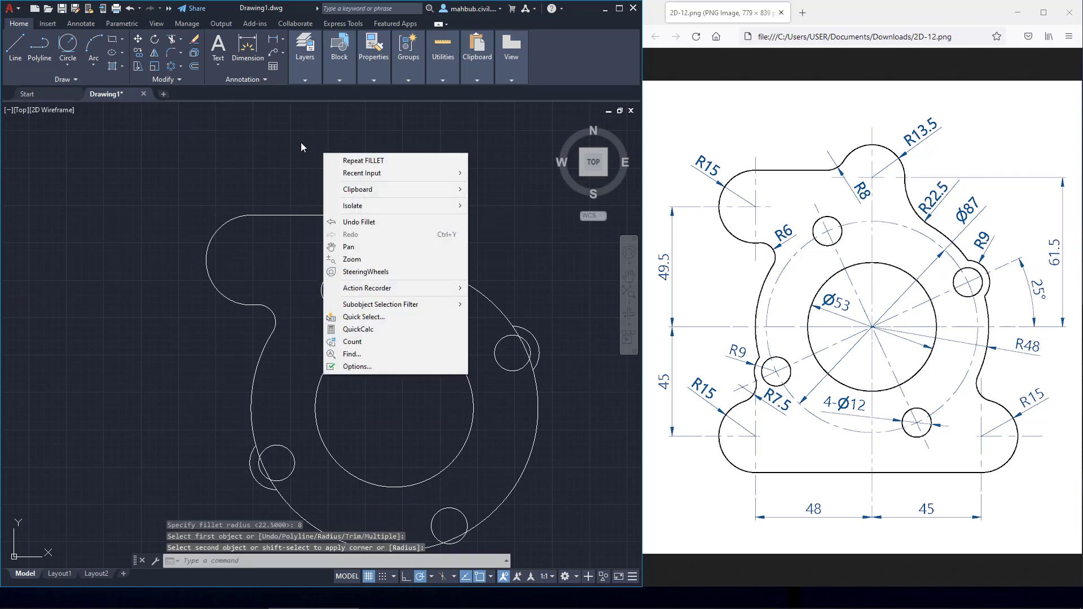
{"action": "left_click", "coordinate": [302, 143]}
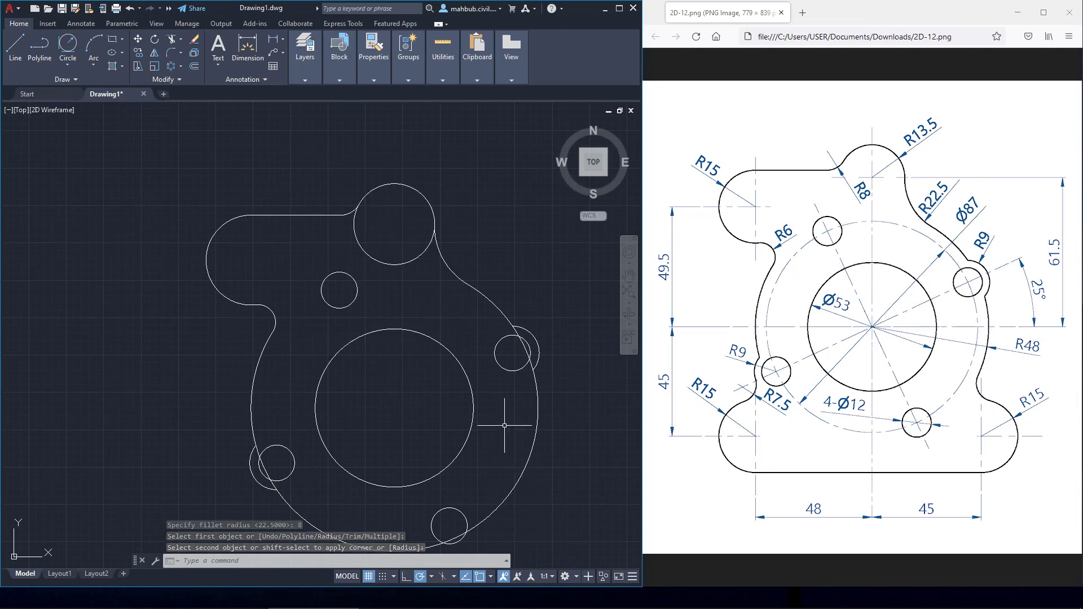
Draw a radius 15 circle centred 45 directly below the left quadrant of the radius 48 arc
{"action": "mouse_move", "coordinate": [525, 457]}
{"action": "middle_mouse_down"}
{"action": "mouse_move", "coordinate": [497, 375]}
{"action": "mouse_move", "coordinate": [475, 229]}
{"action": "middle_mouse_up"}
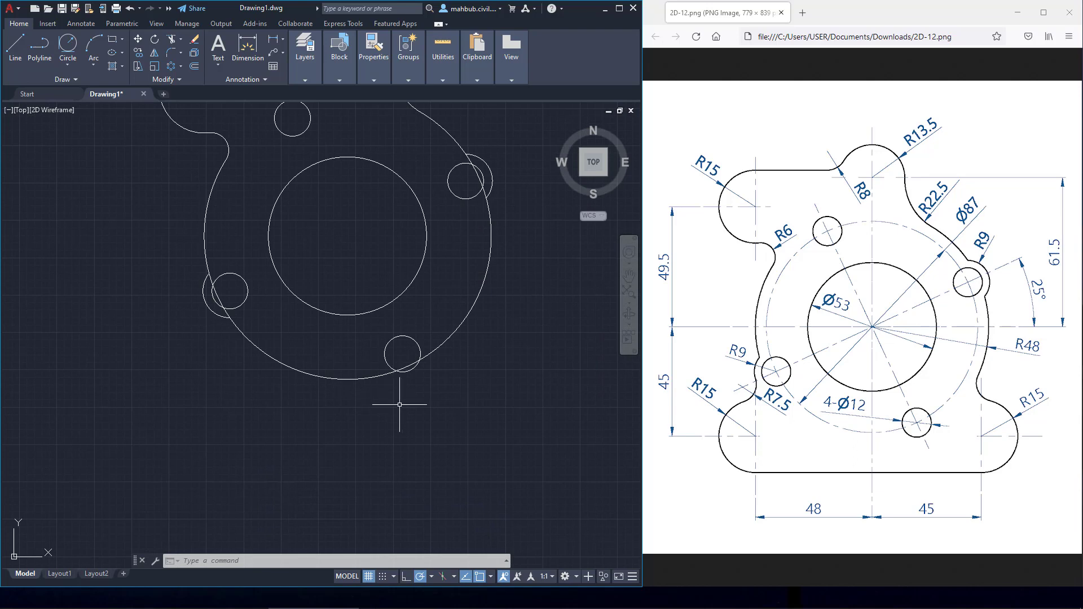
{"action": "scroll", "coordinate": [399, 391], "scroll_direction": "up", "scroll_amount": 2}
{"action": "scroll", "coordinate": [391, 415], "scroll_direction": "down", "scroll_amount": 2}
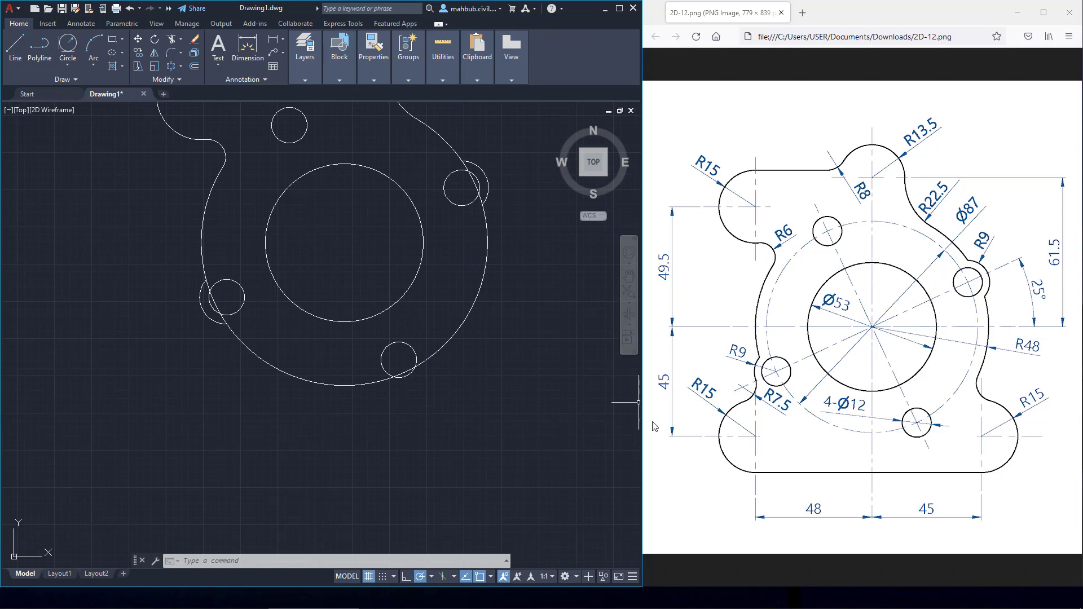
{"action": "left_click", "coordinate": [69, 67]}
{"action": "left_click", "coordinate": [70, 84]}
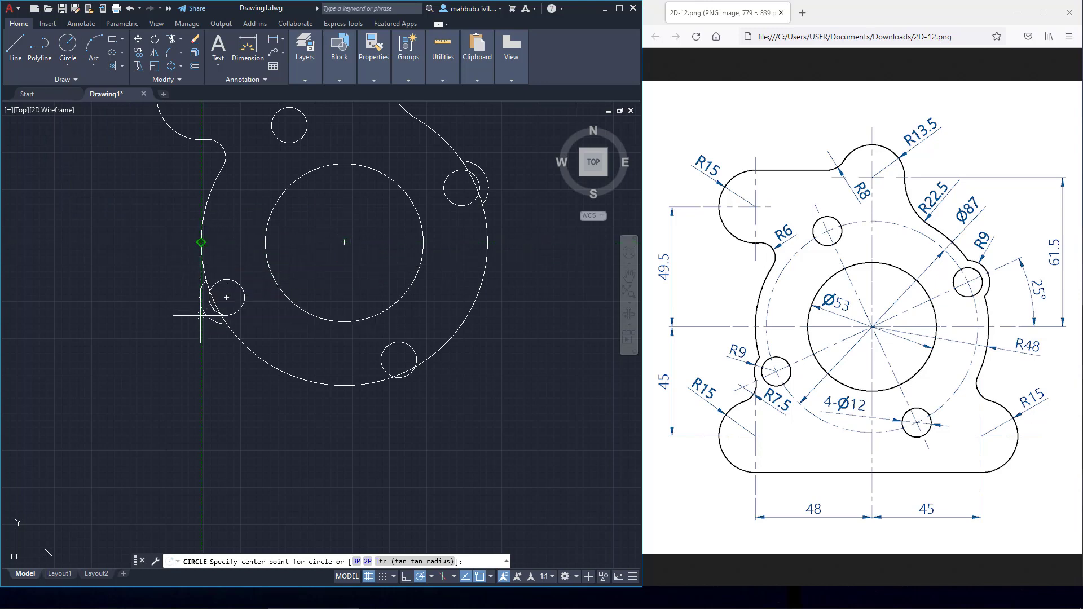
{"action": "type", "text": "45"}
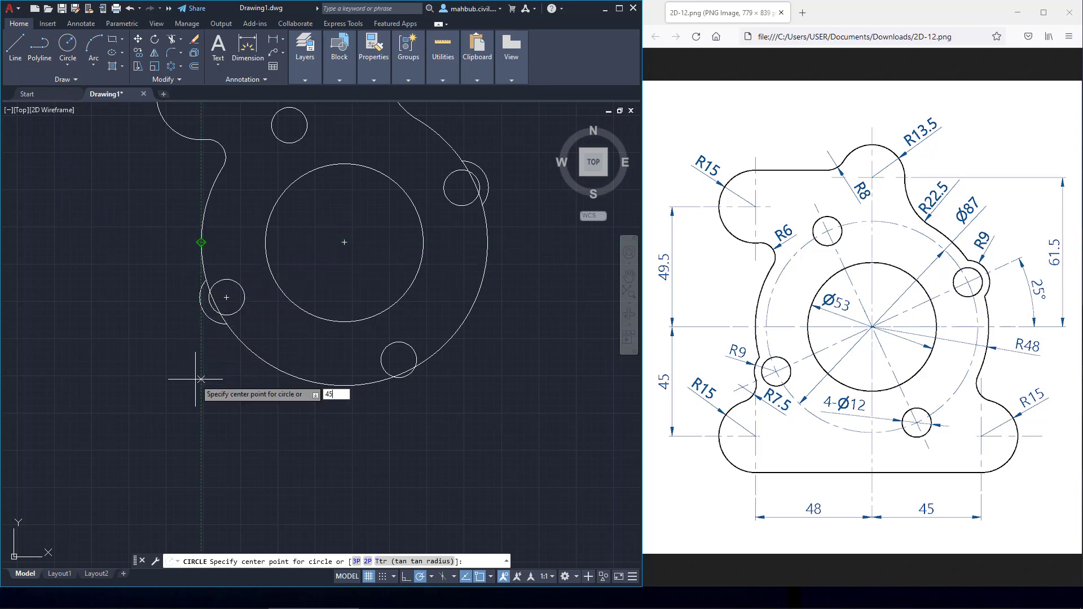
{"action": "key", "text": "Return"}
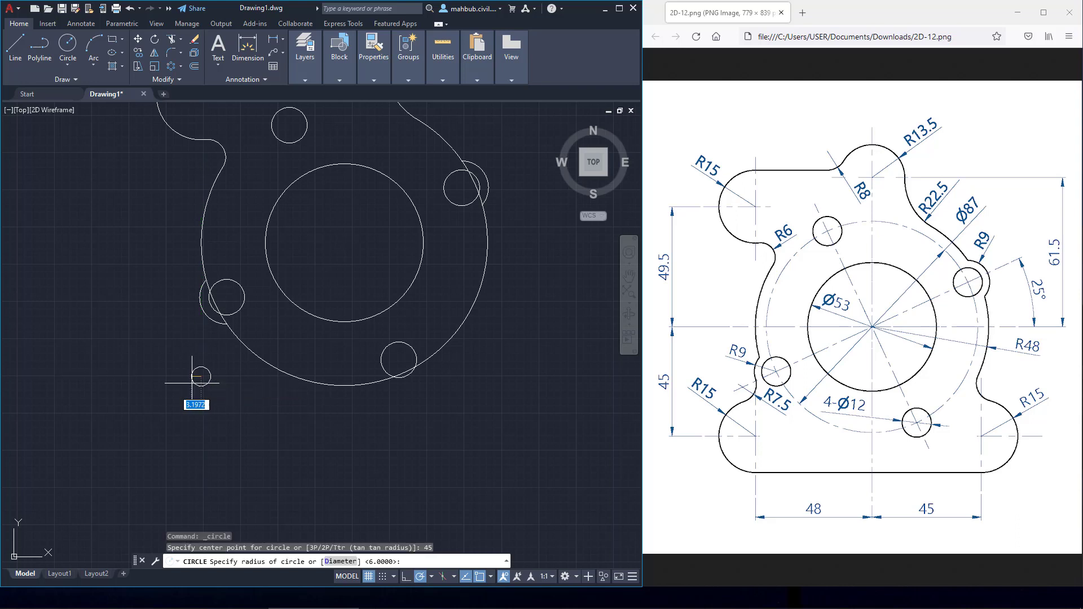
{"action": "type", "text": "15"}
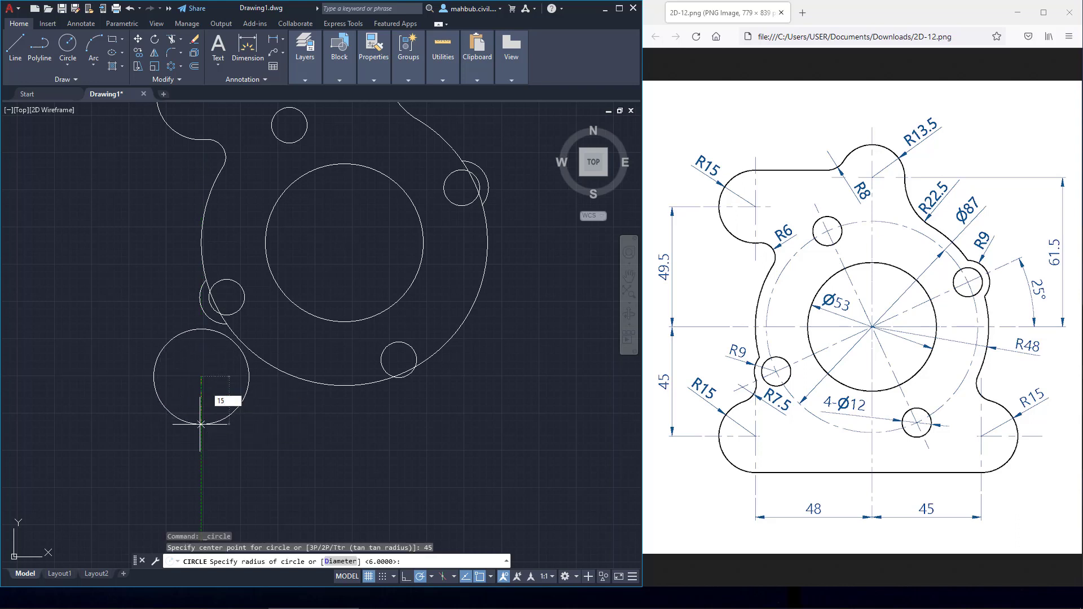
{"action": "key", "text": "Return"}
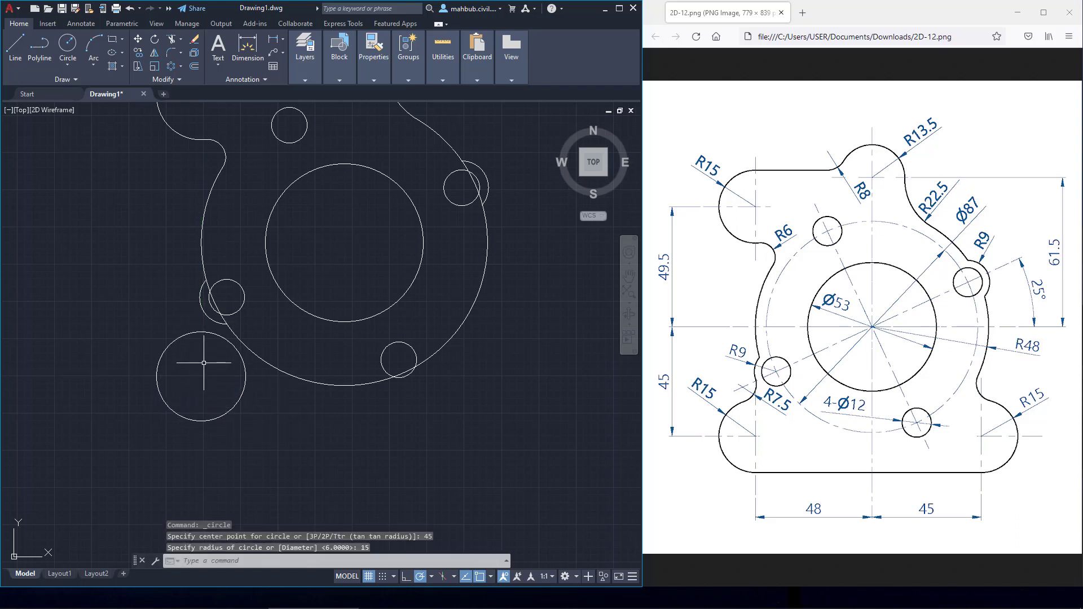
Copy the lower-left radius 15 circle 93 horizontally to the right, using its centre as base point
{"action": "left_click", "coordinate": [245, 373]}
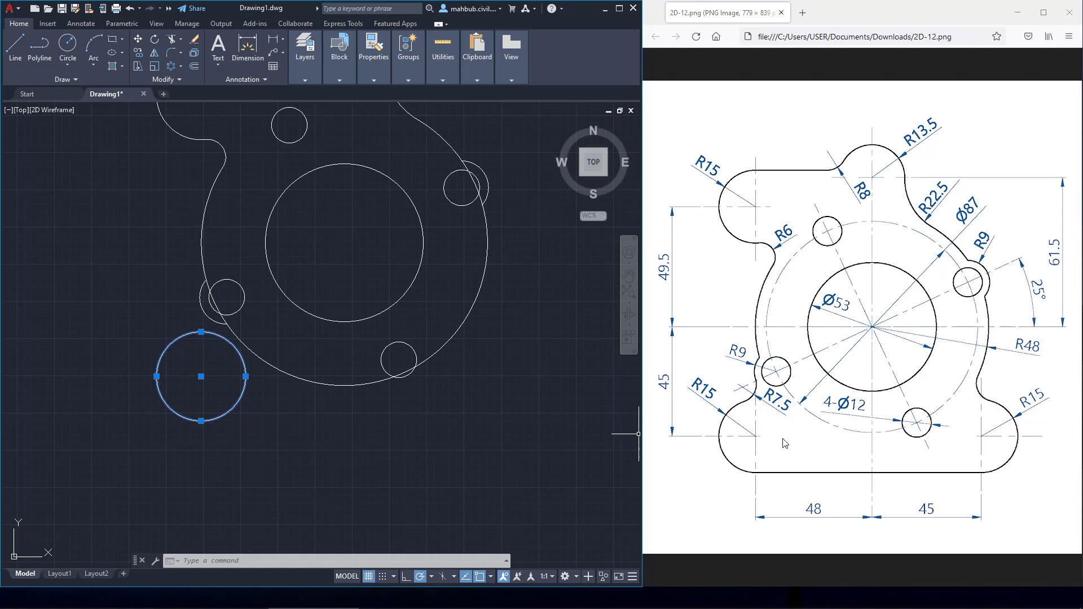
{"action": "left_click", "coordinate": [138, 53]}
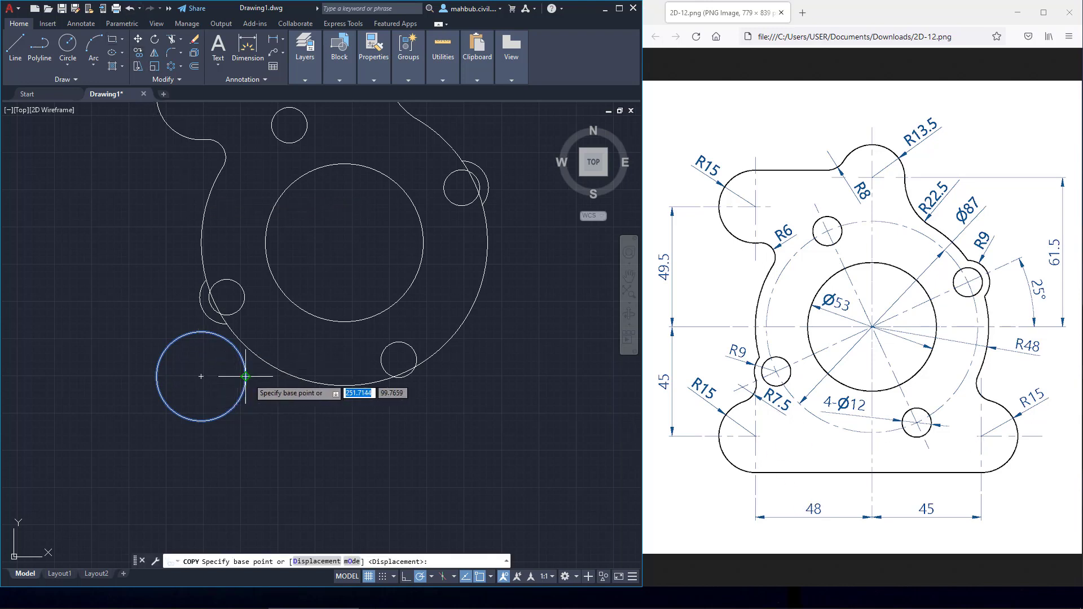
{"action": "left_click", "coordinate": [200, 375]}
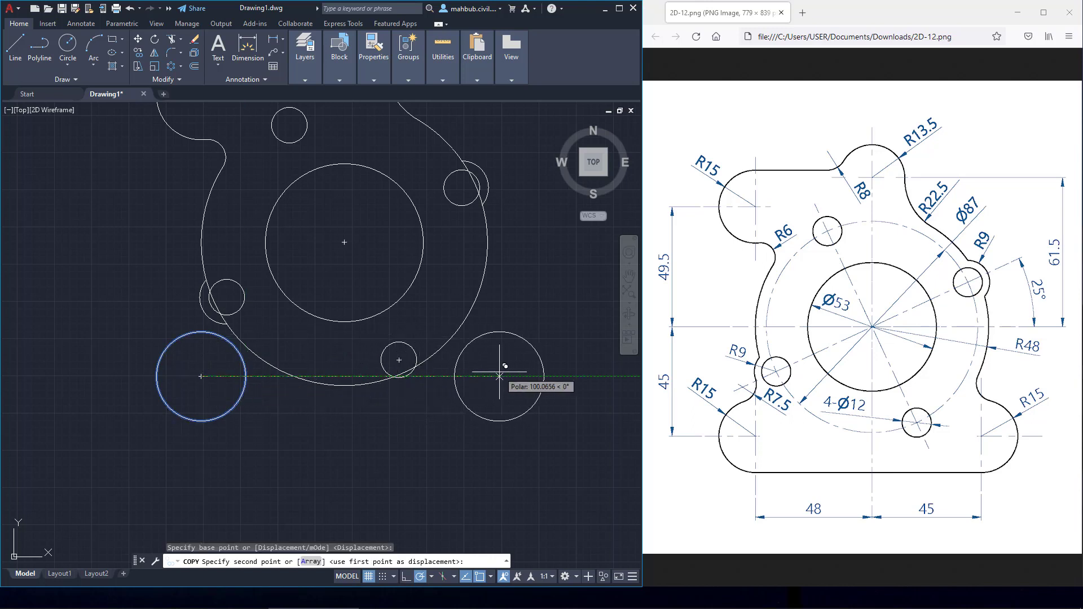
{"action": "type", "text": "93"}
{"action": "key", "text": "Return"}
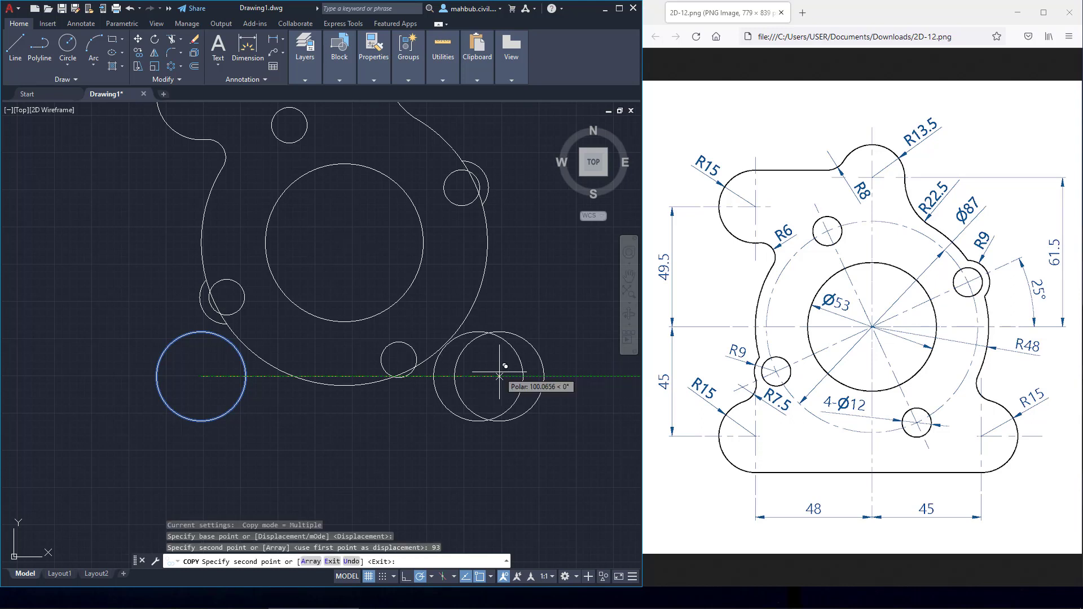
{"action": "right_click", "coordinate": [527, 332]}
{"action": "left_click", "coordinate": [541, 338]}
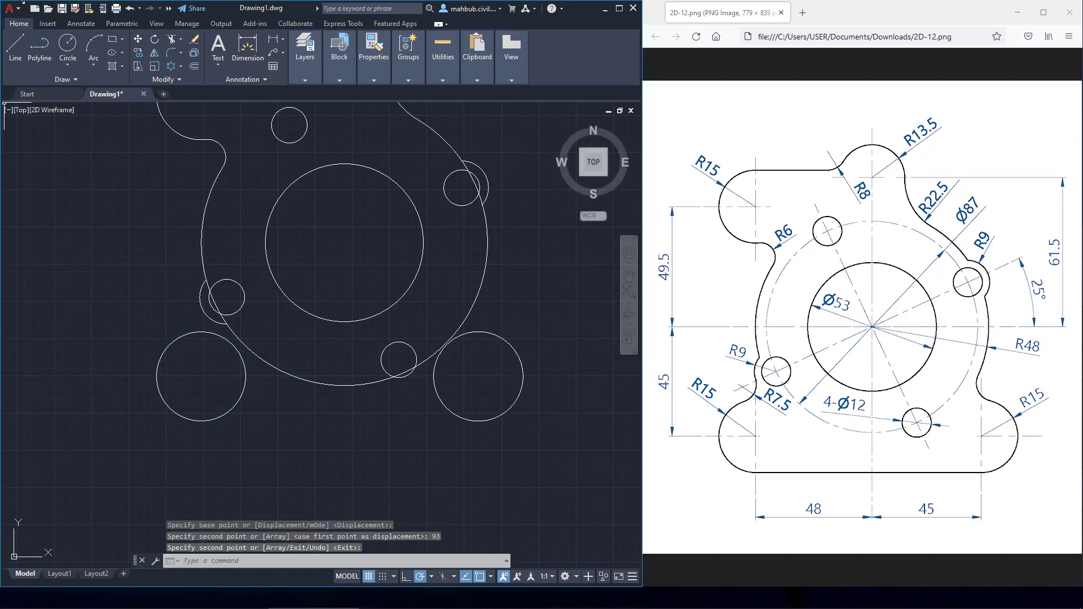
Draw a horizontal line joining the bottom quadrants of the two lower radius 15 circles
{"action": "left_click", "coordinate": [16, 44]}
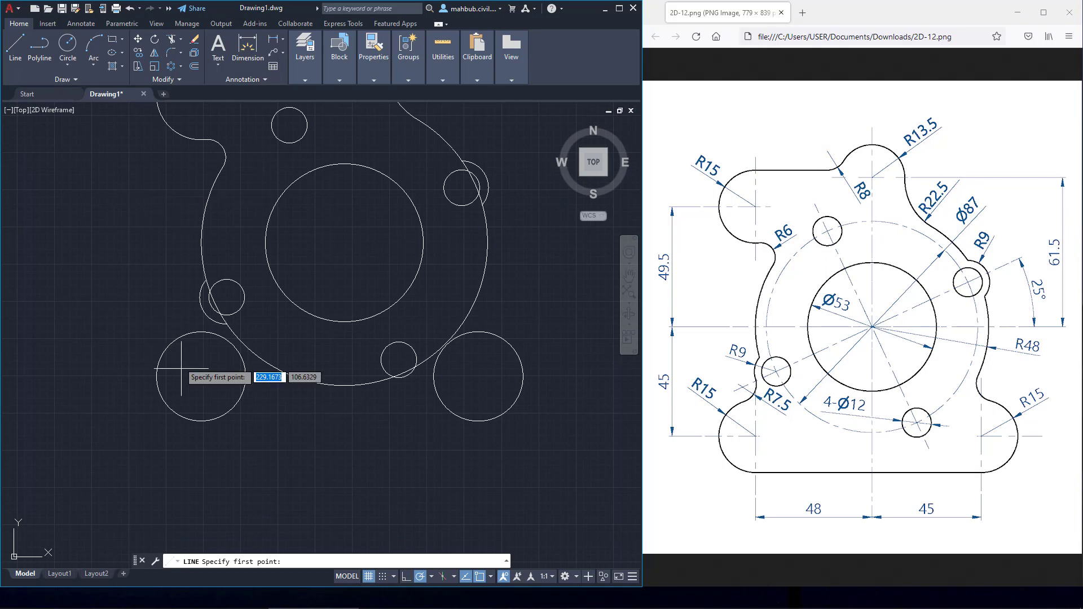
{"action": "left_click", "coordinate": [201, 421]}
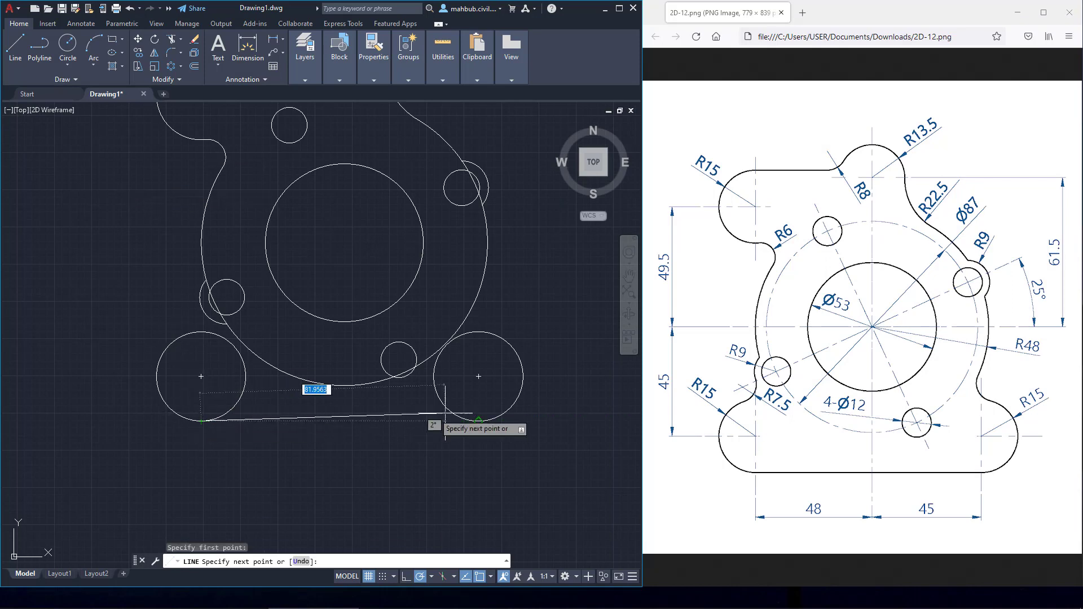
{"action": "left_click", "coordinate": [479, 421]}
{"action": "right_click", "coordinate": [470, 447]}
{"action": "left_click", "coordinate": [491, 453]}
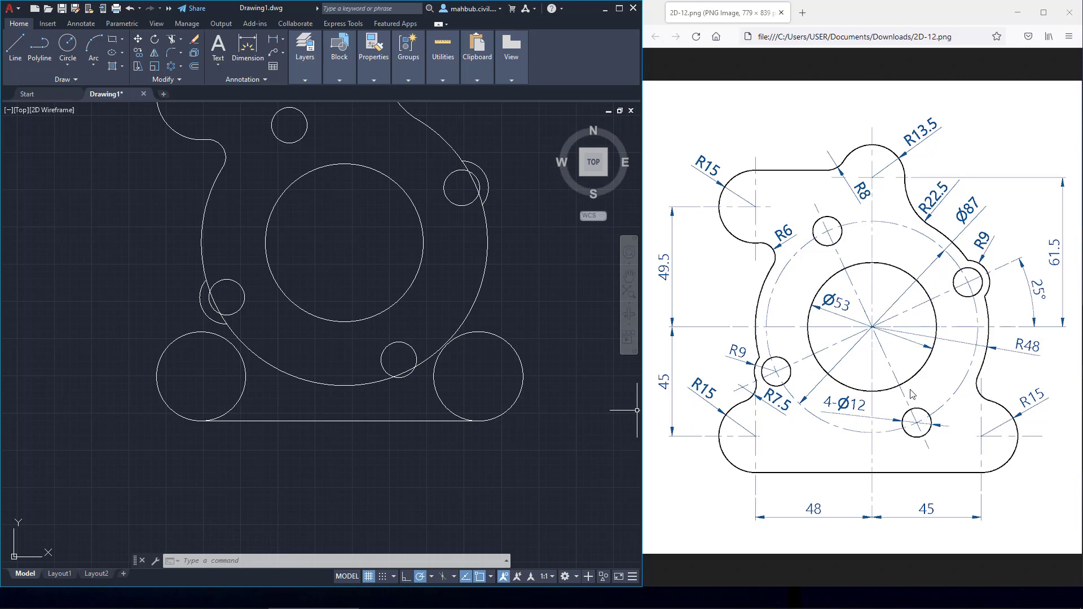
Fillet the lower-left radius 15 circle to the radius 9 boss and the lower-right one to the radius 48 arc, both with radius 7.5
{"action": "left_click", "coordinate": [181, 52]}
{"action": "left_click", "coordinate": [186, 70]}
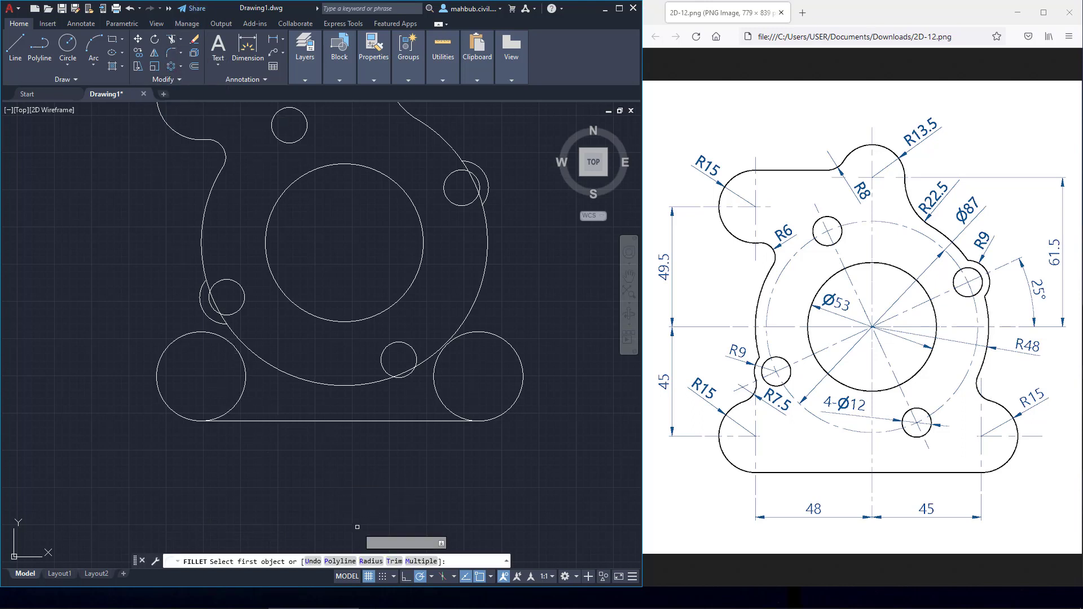
{"action": "left_click", "coordinate": [375, 562]}
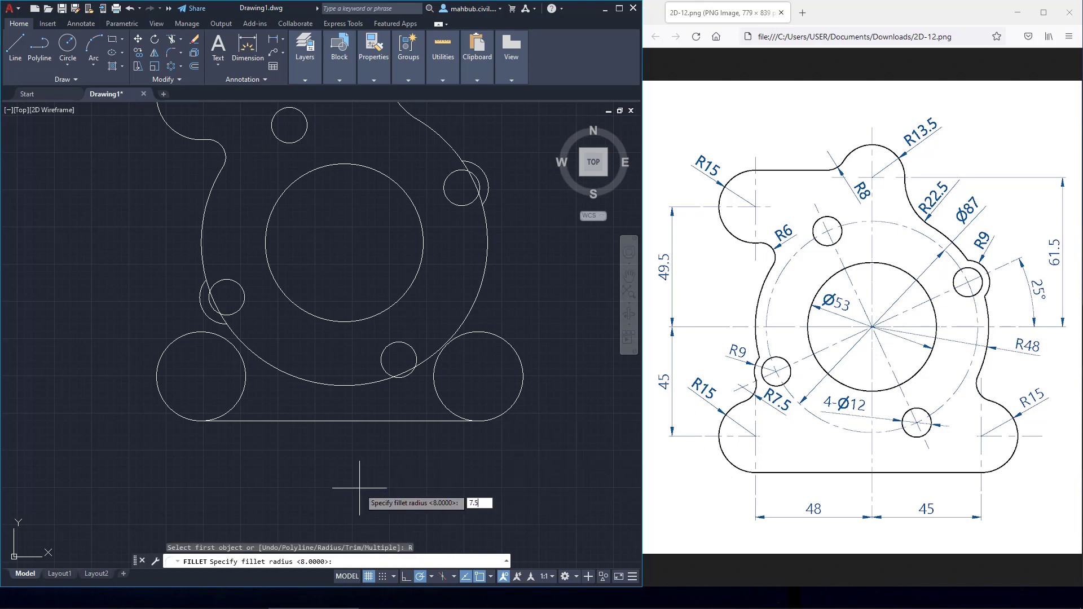
{"action": "key", "text": "Return"}
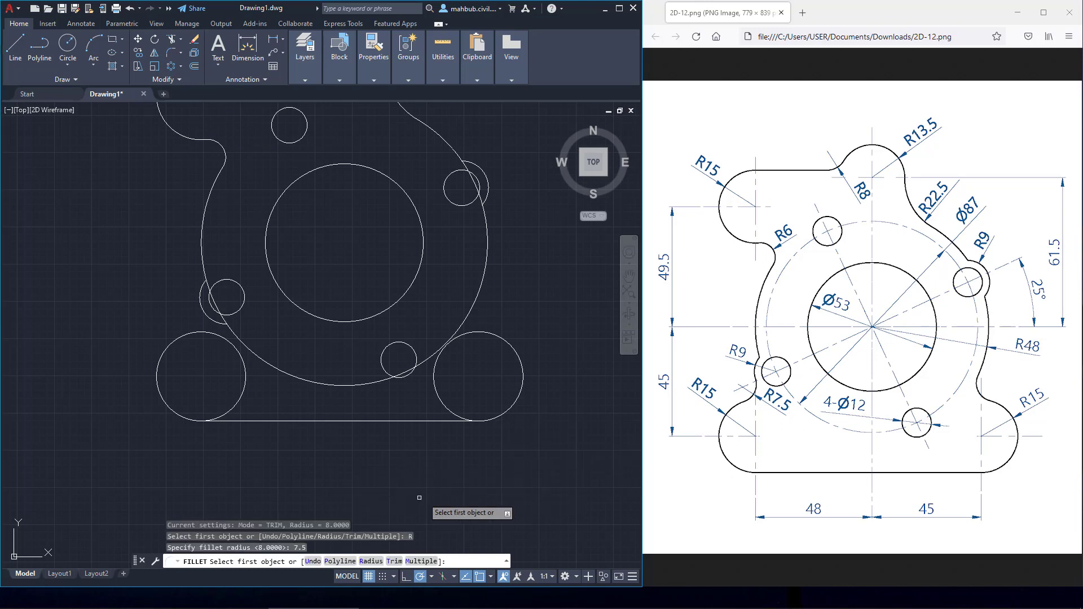
{"action": "left_click", "coordinate": [423, 561]}
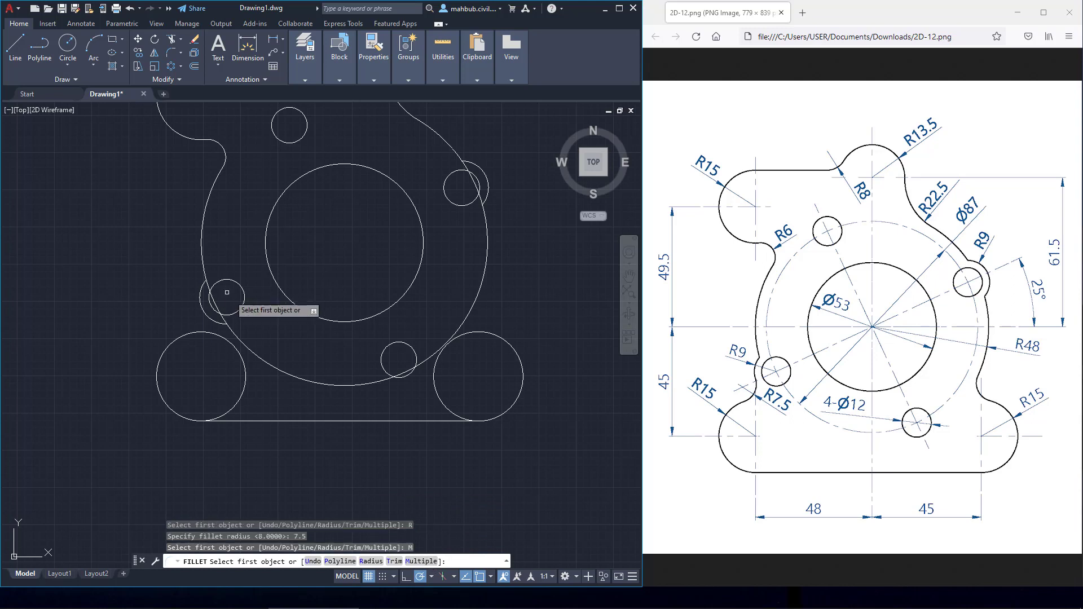
{"action": "left_click", "coordinate": [200, 333]}
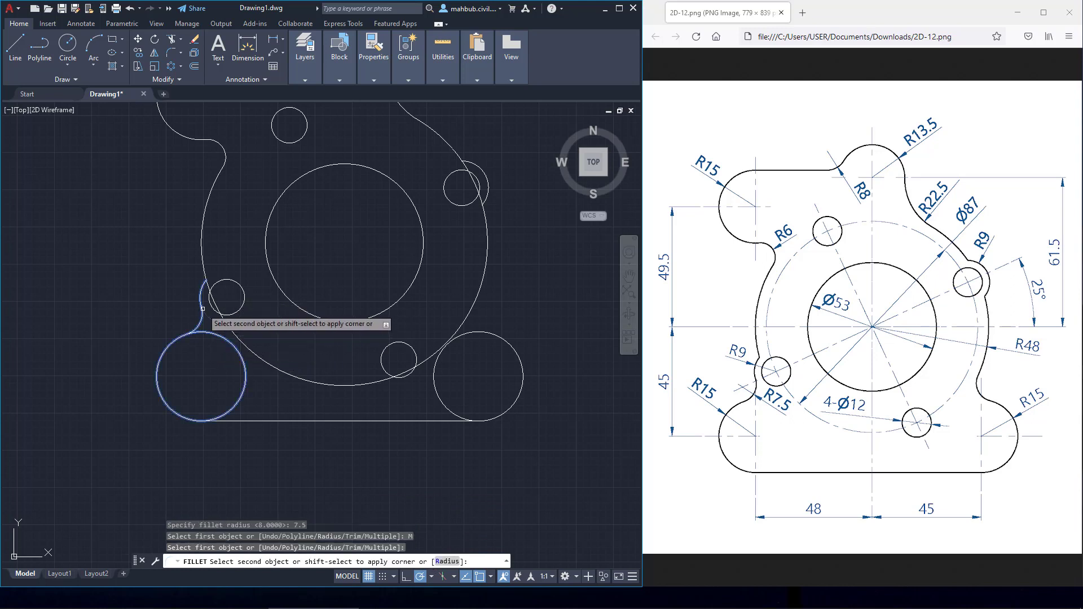
{"action": "left_click", "coordinate": [202, 309]}
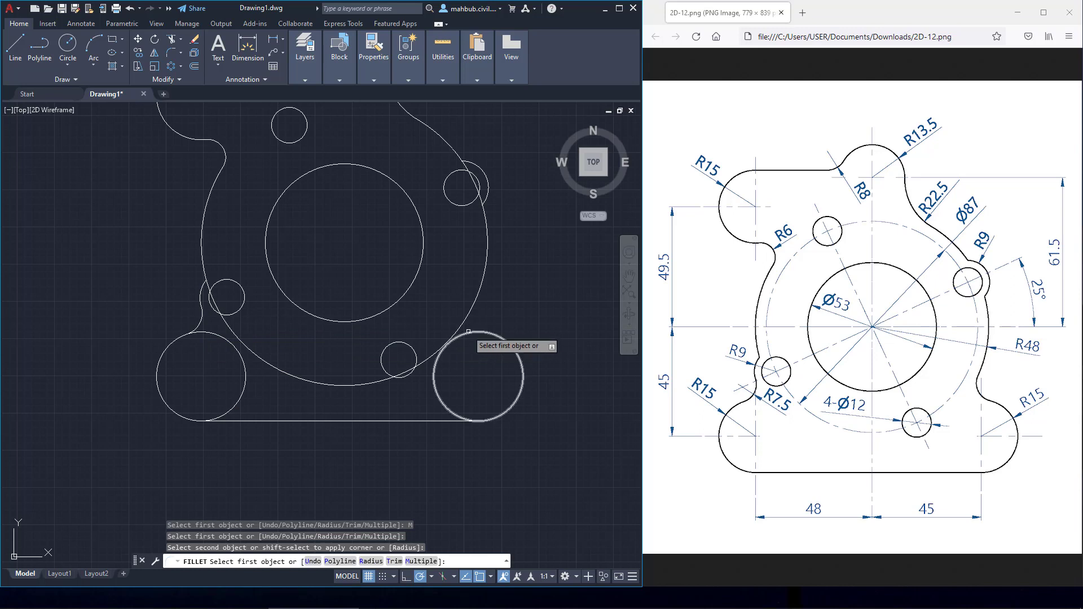
{"action": "left_click", "coordinate": [468, 334]}
{"action": "left_click", "coordinate": [467, 318]}
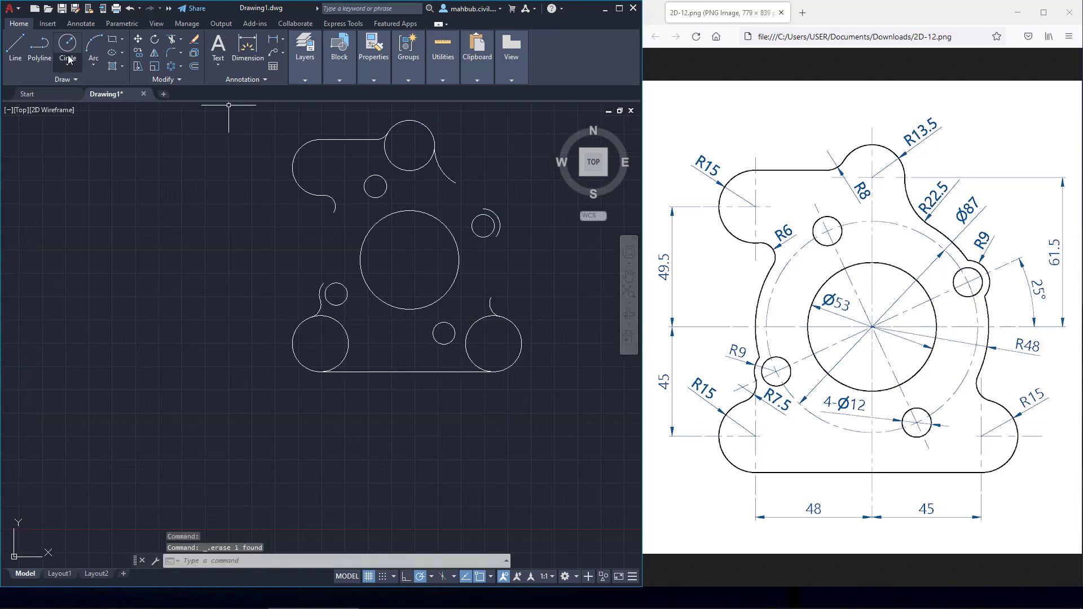
Redraw the radius 48 circle, centred on the central bore
{"action": "left_click", "coordinate": [69, 59]}
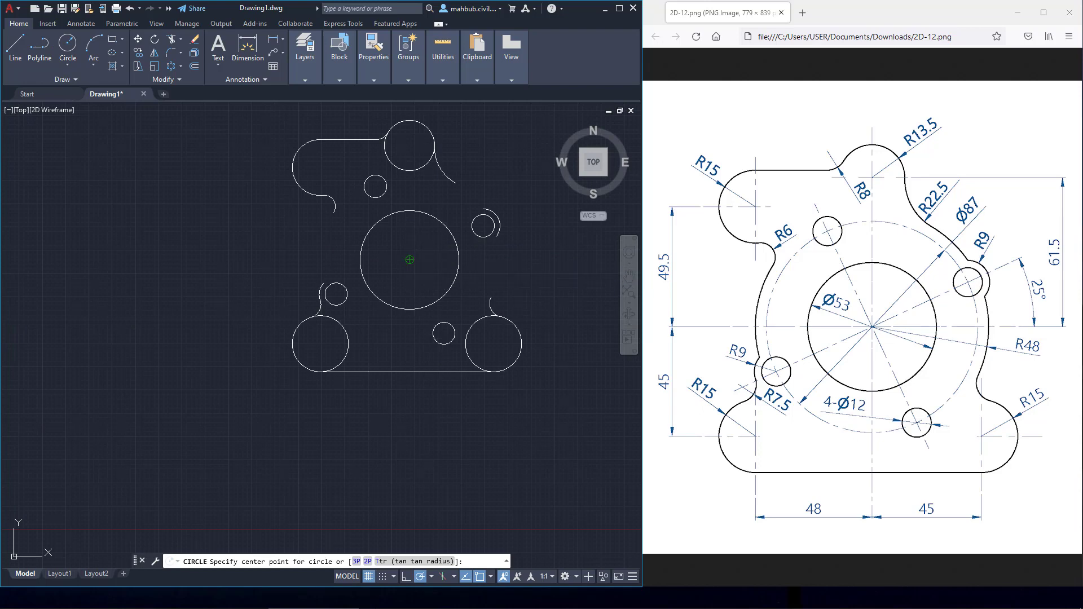
{"action": "left_click", "coordinate": [410, 260]}
{"action": "type", "text": "48"}
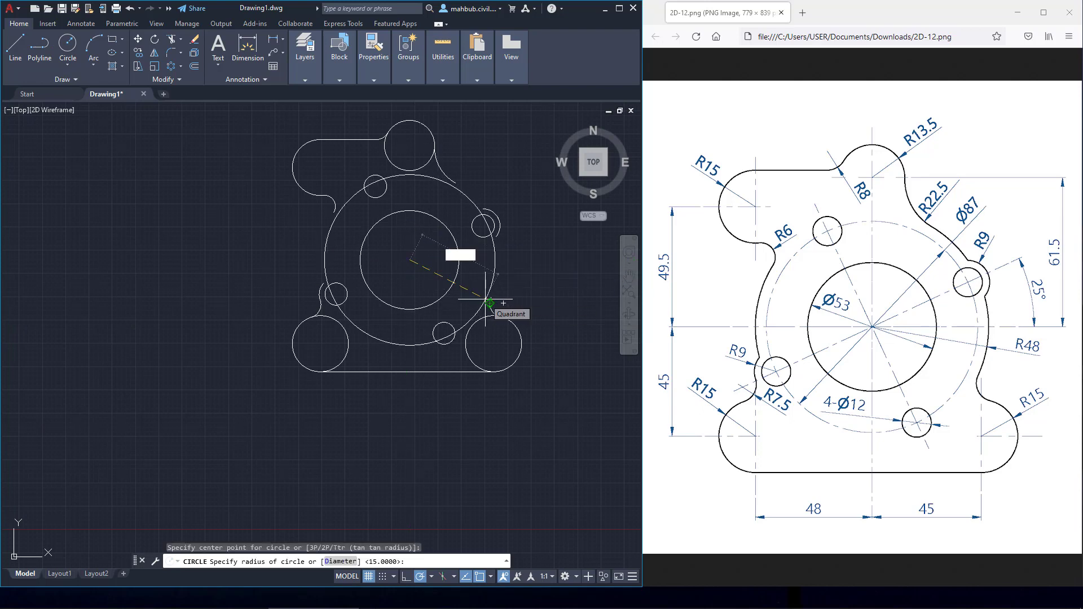
{"action": "key", "text": "Return"}
Trim away the radius 48 circle between the radius 6 and radius 22.5 fillets, and the inner part of the top radius 13.5 circle
{"action": "scroll", "coordinate": [477, 374], "scroll_direction": "up", "scroll_amount": 2}
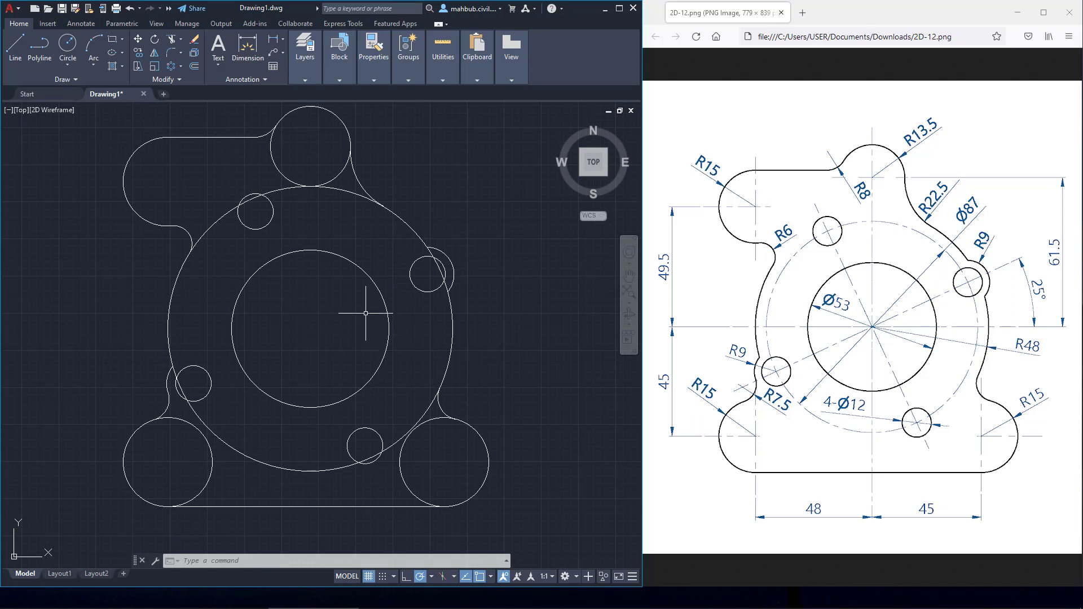
{"action": "type", "text": "trim"}
{"action": "key", "text": "Return"}
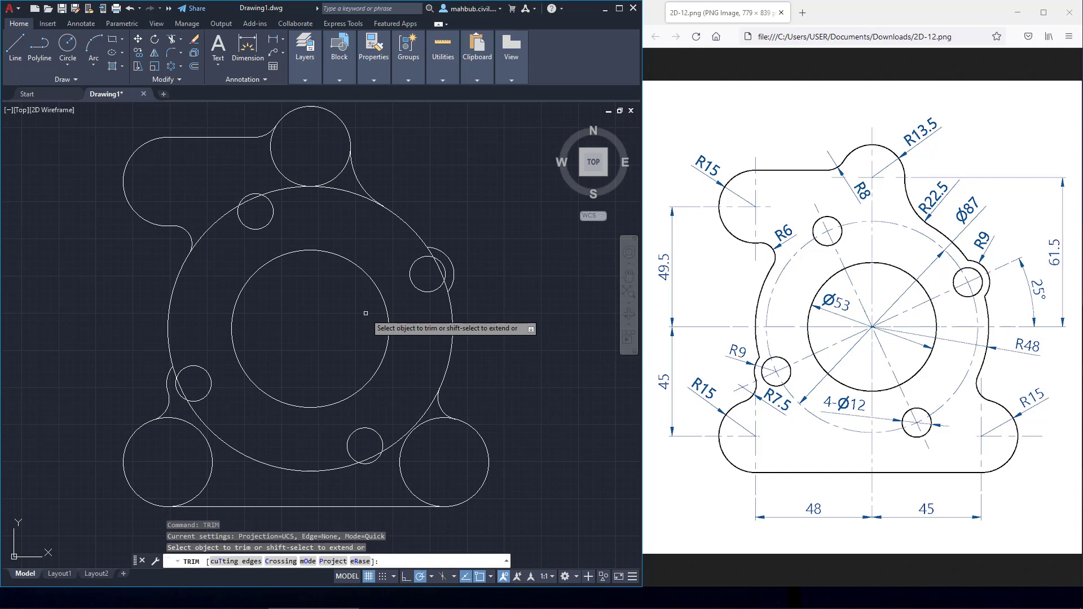
{"action": "left_click", "coordinate": [247, 200]}
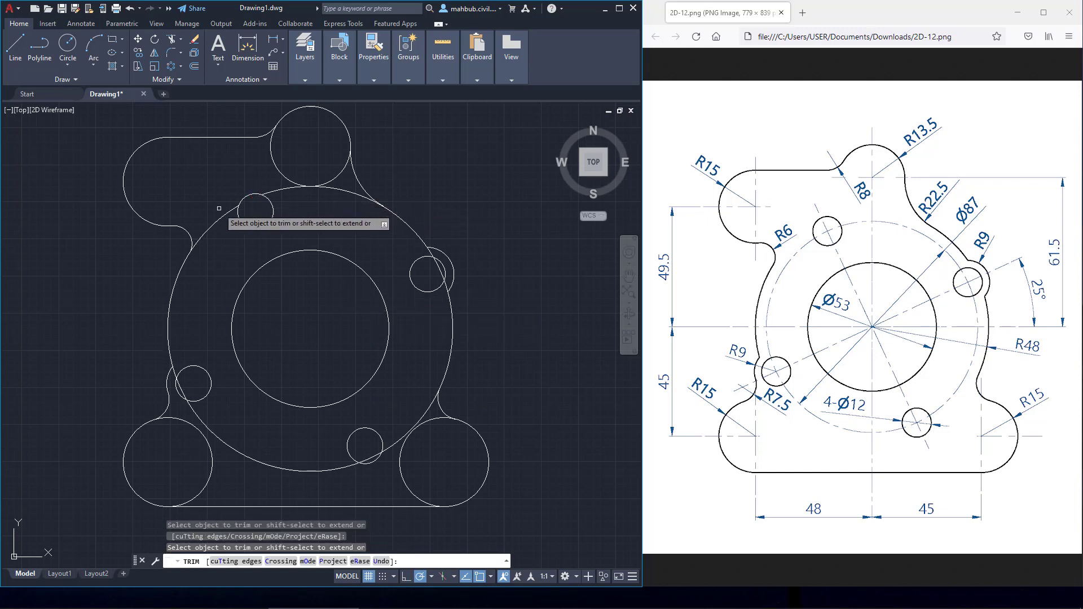
{"action": "left_click", "coordinate": [226, 214]}
{"action": "left_click", "coordinate": [277, 193]}
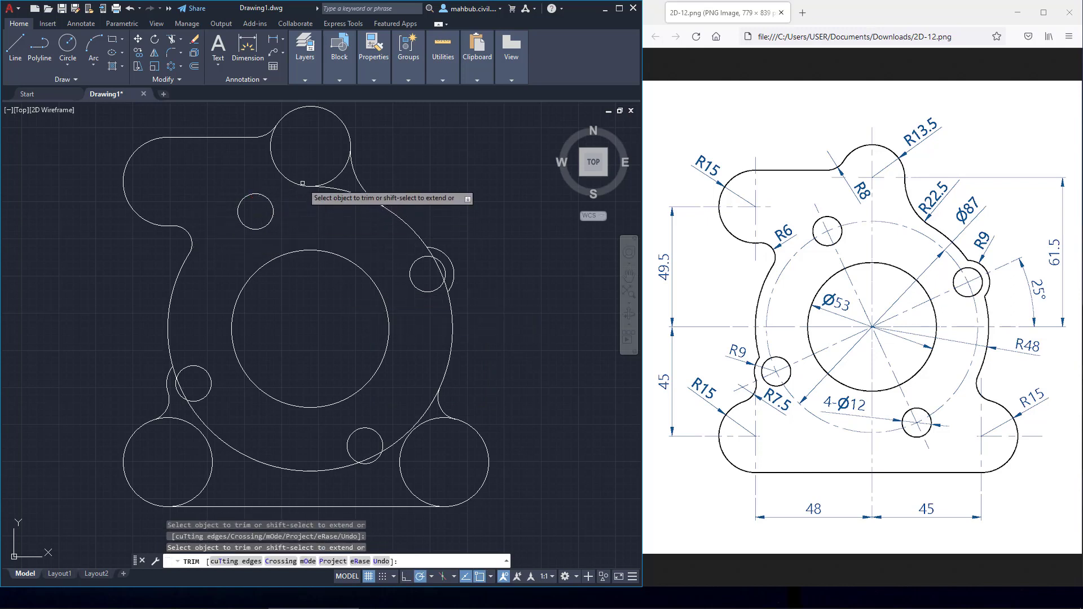
{"action": "left_click", "coordinate": [300, 186]}
{"action": "left_click_drag", "start_coordinate": [325, 164], "coordinate": [340, 195]}
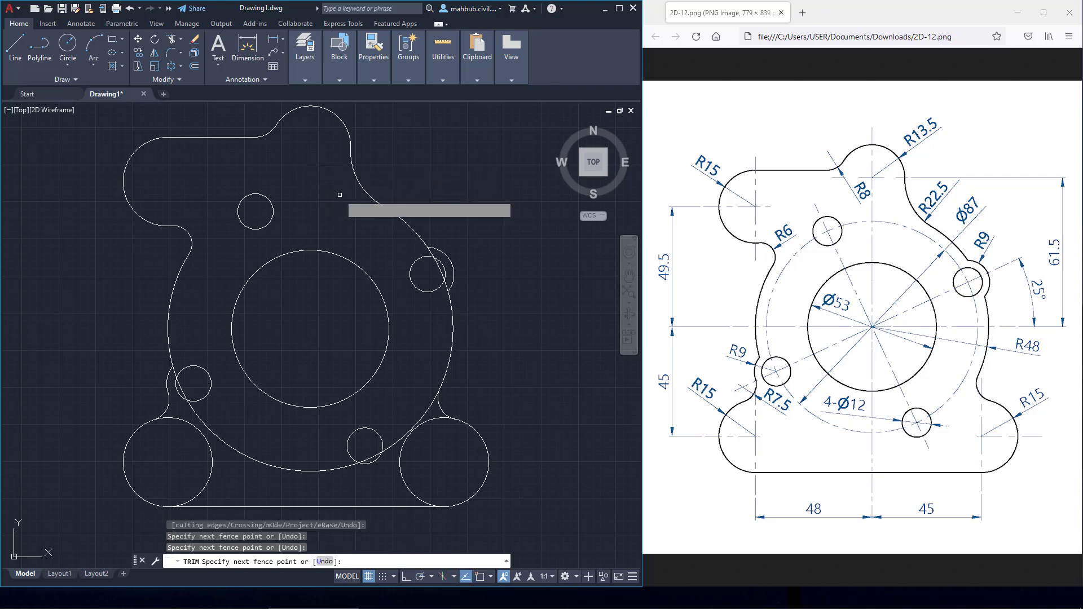
{"action": "key", "text": "Return"}
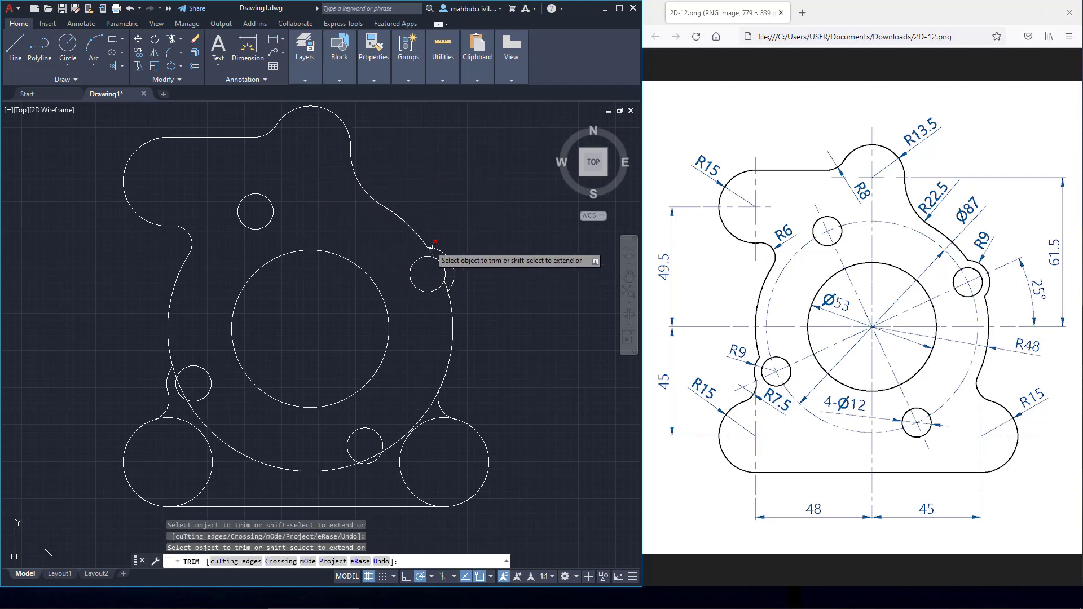
Trim away the radius 48 circle inside both radius 9 bosses and across the bottom, plus the inner part of the lower-right radius 15 circle
{"action": "left_click", "coordinate": [430, 252]}
{"action": "left_click", "coordinate": [447, 284]}
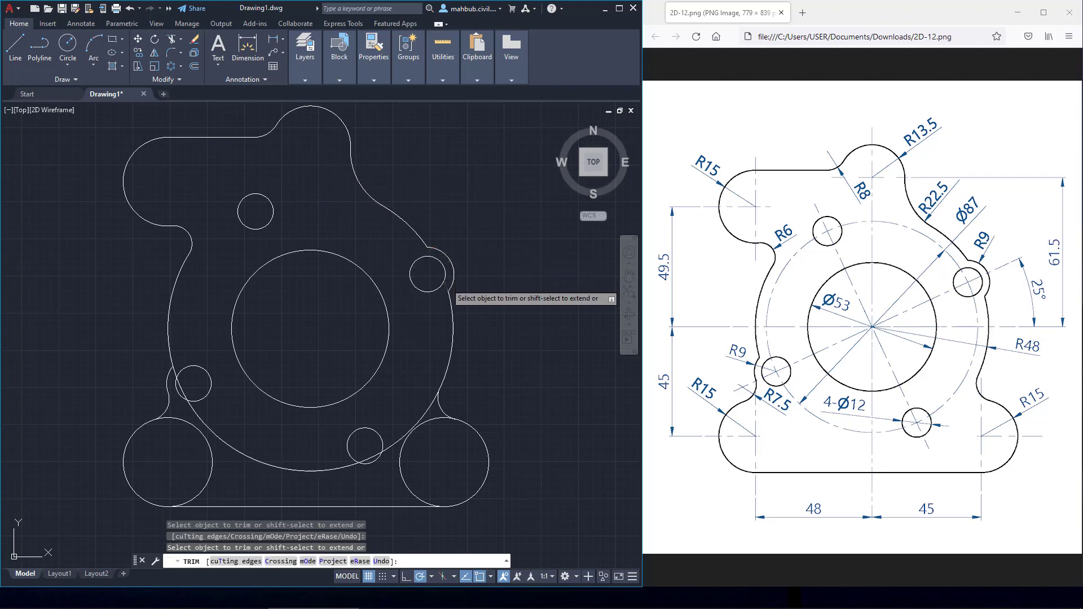
{"action": "mouse_move", "coordinate": [437, 470]}
{"action": "left_mouse_down"}
{"action": "mouse_move", "coordinate": [416, 404]}
{"action": "mouse_move", "coordinate": [364, 460]}
{"action": "left_mouse_up"}
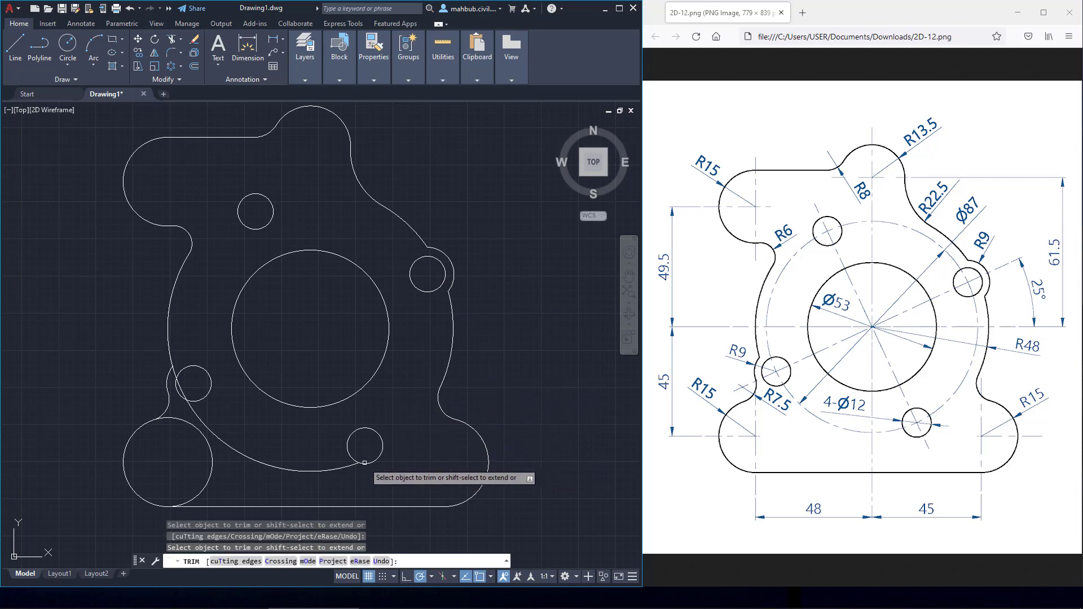
{"action": "left_click", "coordinate": [335, 469]}
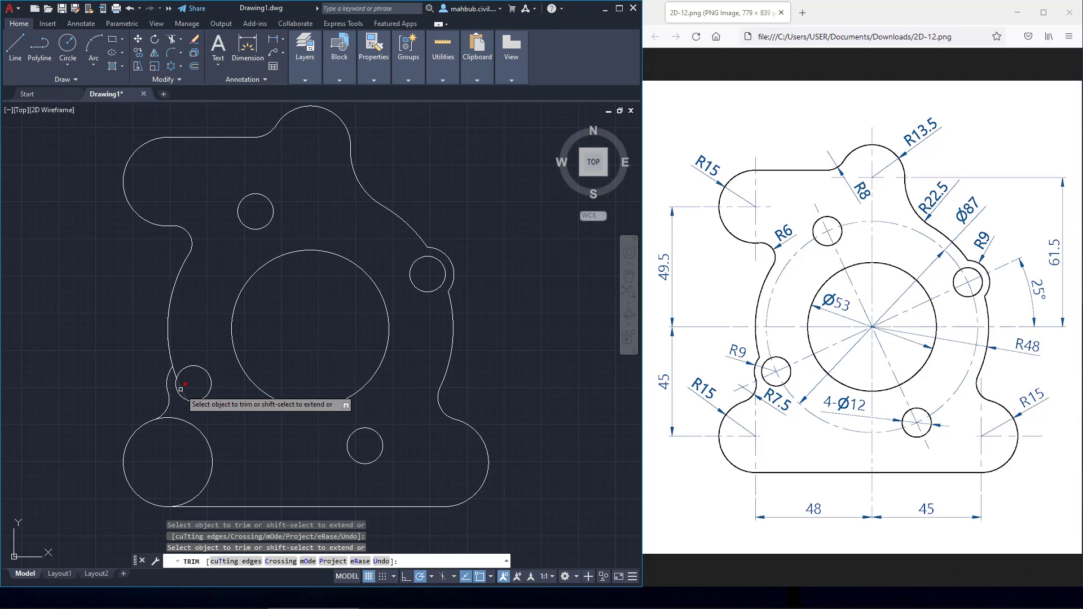
{"action": "right_click", "coordinate": [191, 298]}
{"action": "left_click", "coordinate": [212, 303]}
{"action": "scroll", "coordinate": [300, 222], "scroll_direction": "down", "scroll_amount": 2}
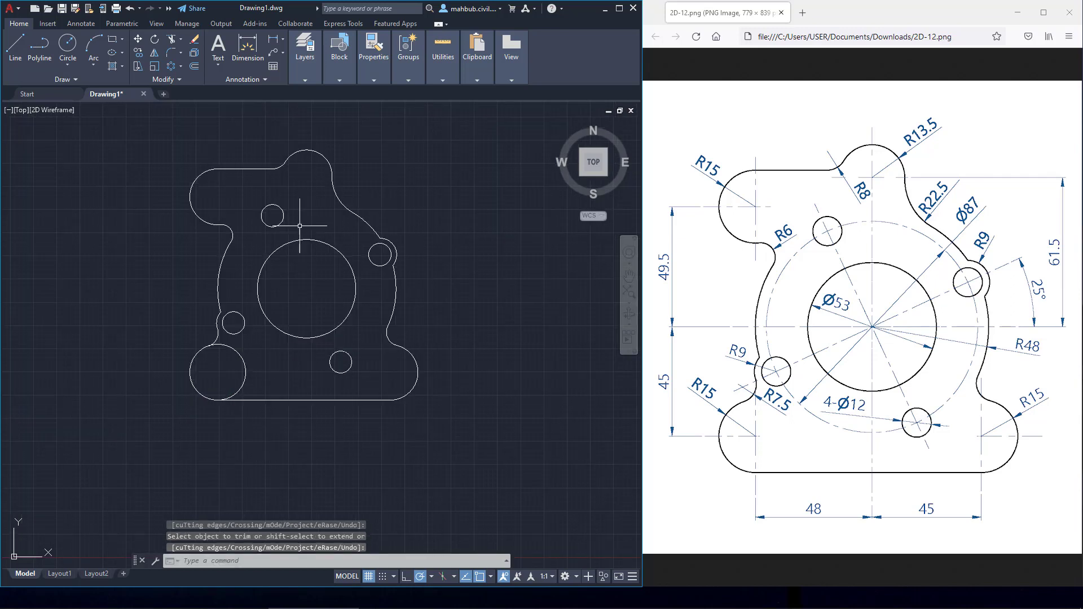